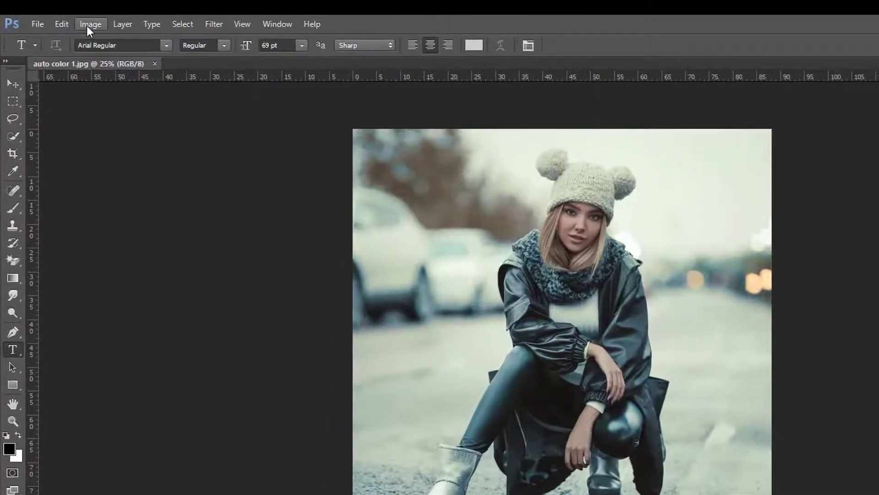
- Rotate the portrait canvas 90° clockwise and return it to upright with a 90° counter-clockwise rotation
left_click(88, 24)
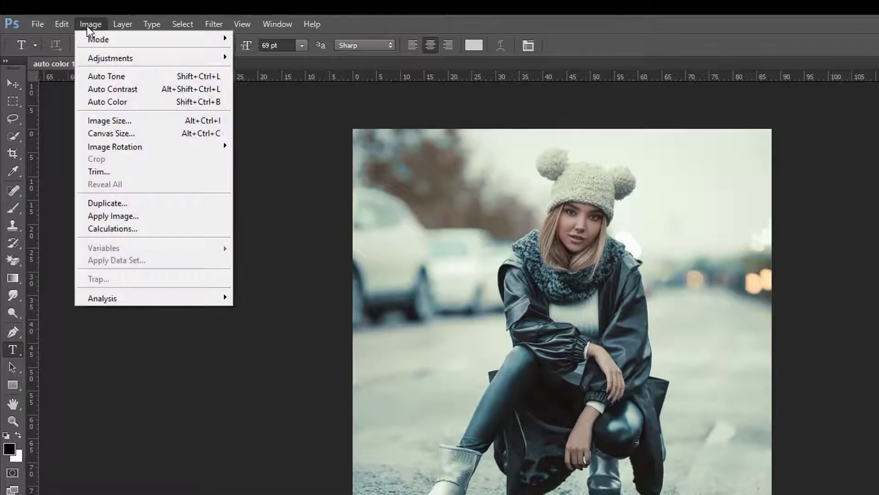
mouse_move(128, 152)
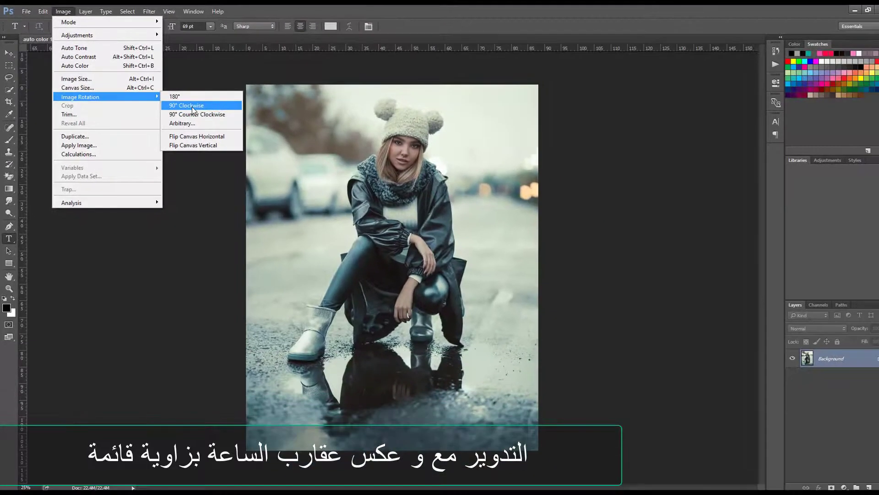
left_click(191, 106)
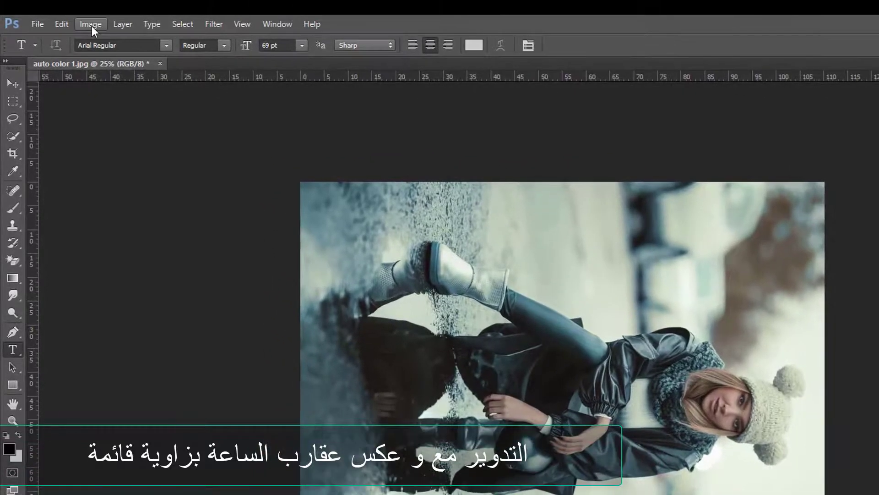
left_click(83, 21)
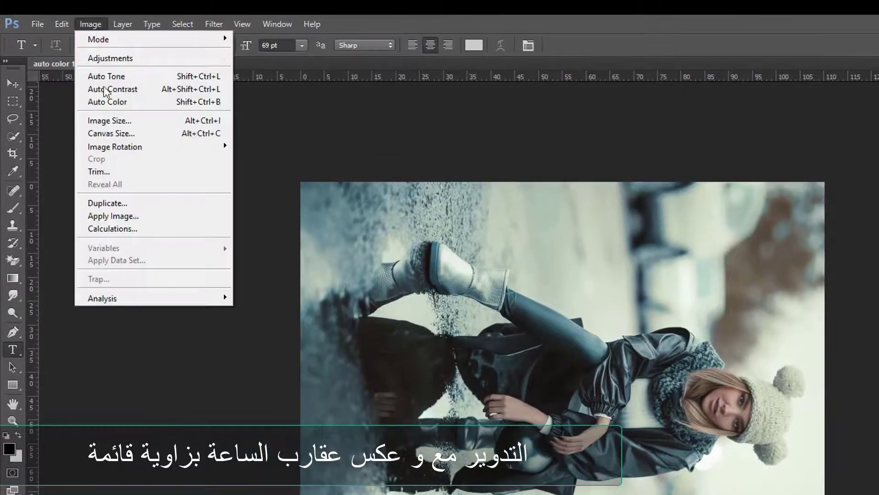
mouse_move(196, 138)
left_click(256, 171)
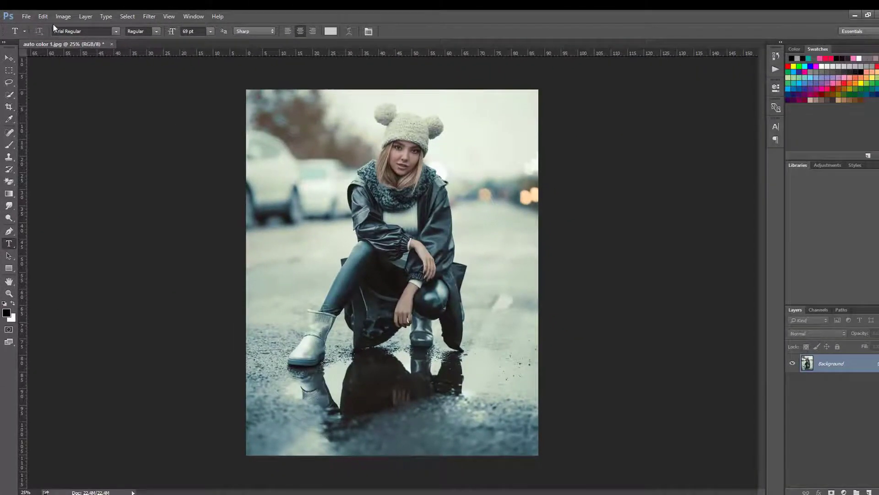
- Rotate the portrait canvas by 180° and restore its orientation with a second 180° rotation
left_click(63, 16)
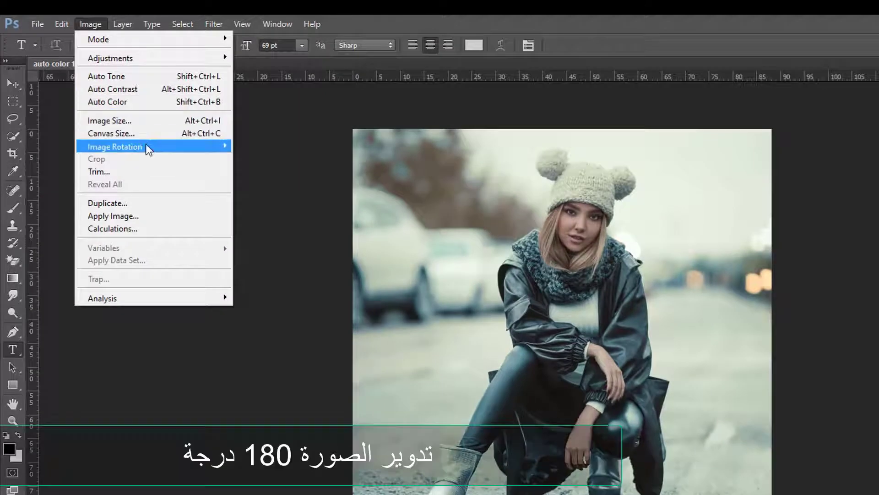
mouse_move(101, 100)
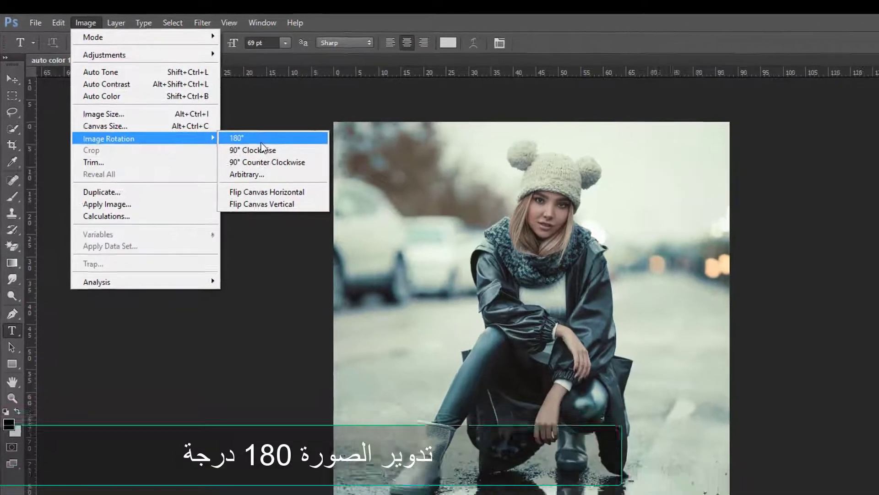
left_click(275, 146)
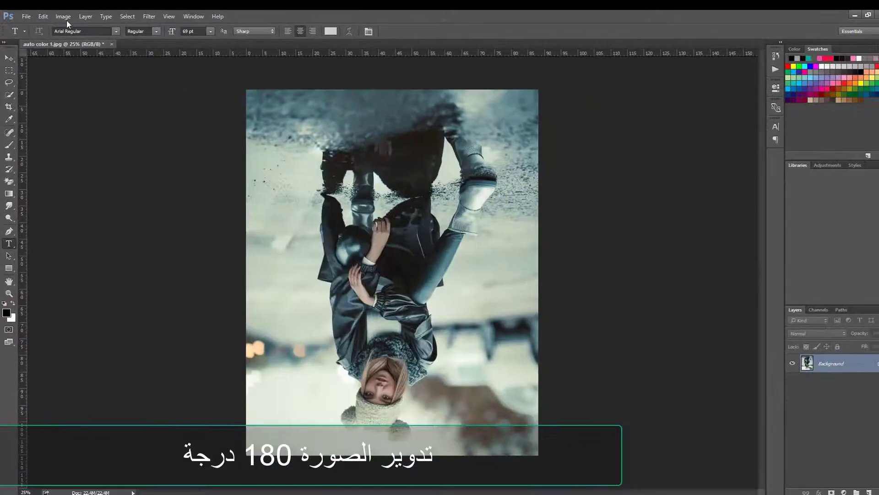
left_click(65, 17)
mouse_move(122, 102)
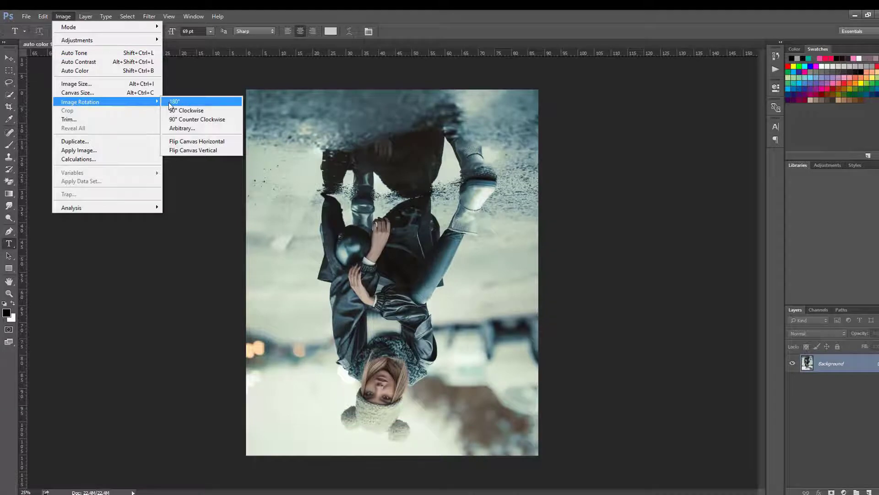
left_click(169, 103)
- Rotate the portrait canvas by an arbitrary angle of 45° clockwise and undo the rotation
left_click(64, 16)
mouse_move(156, 135)
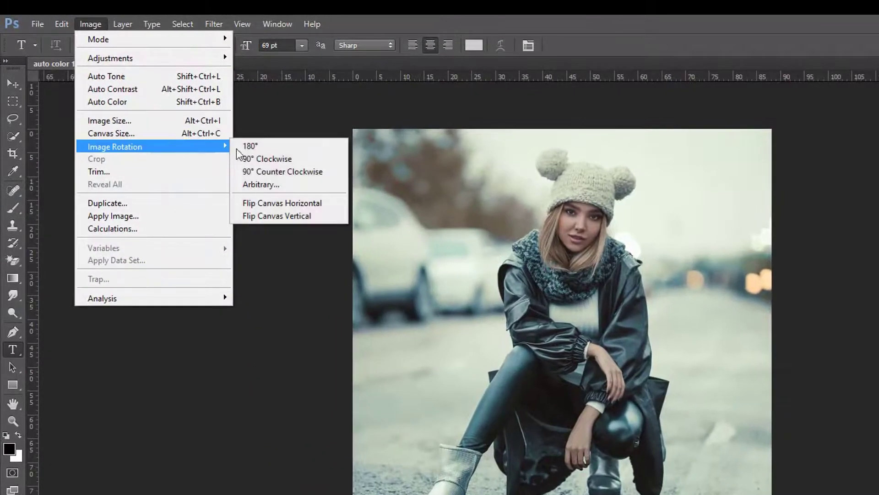
left_click(277, 187)
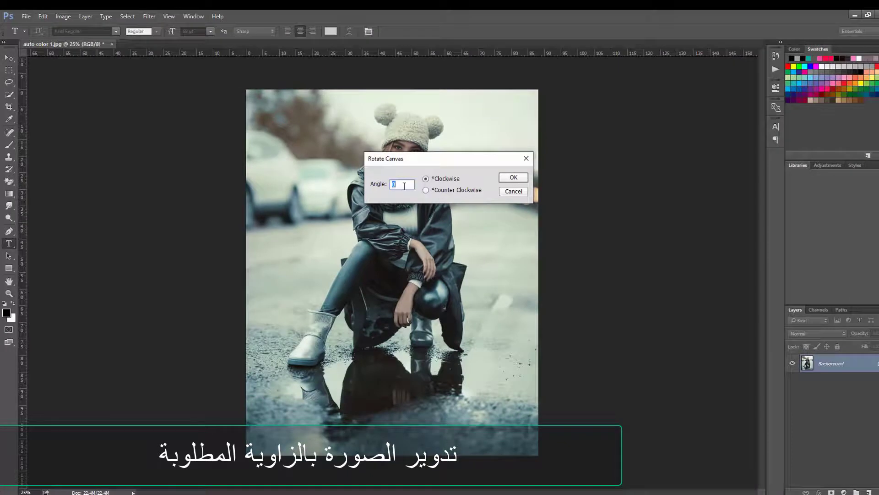
type("45")
key("Return")
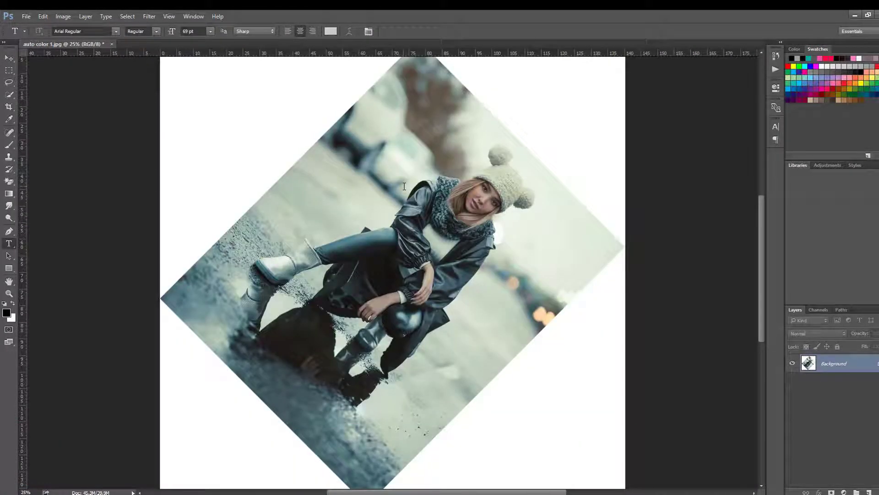
key("ctrl+z")
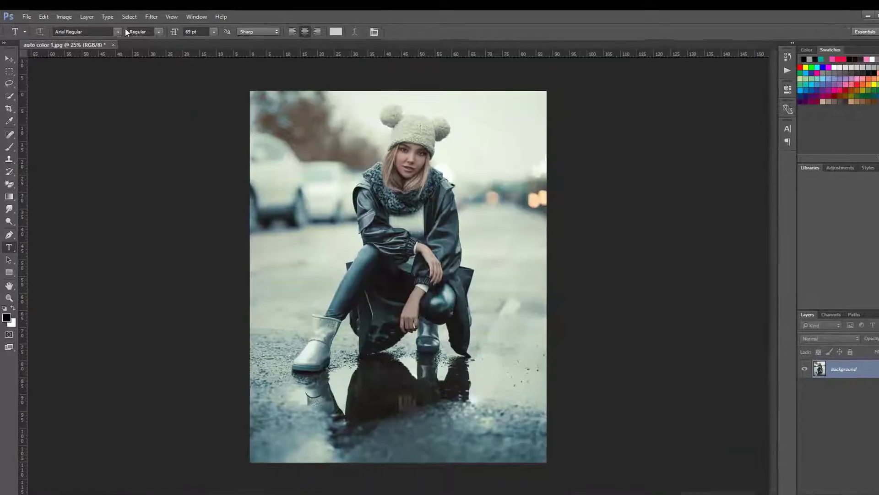
- Flip the portrait canvas horizontally and restore it with a second horizontal flip
left_click(64, 16)
left_click(98, 26)
left_click(98, 25)
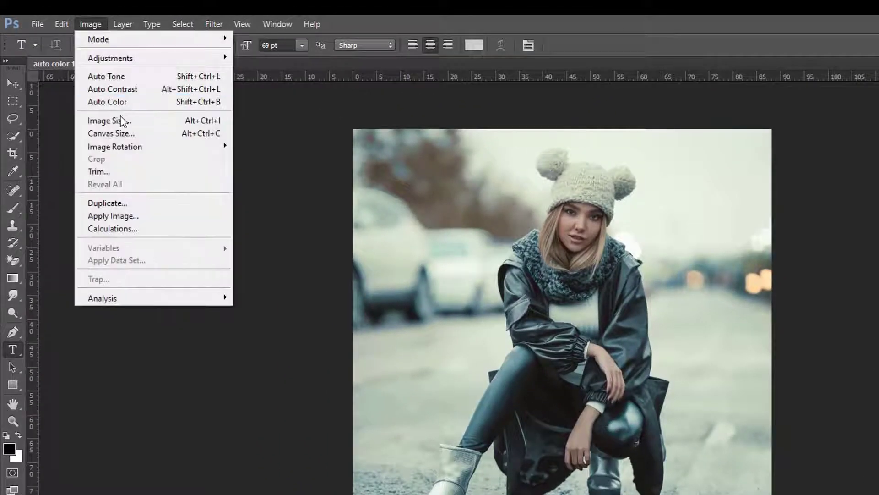
mouse_move(143, 150)
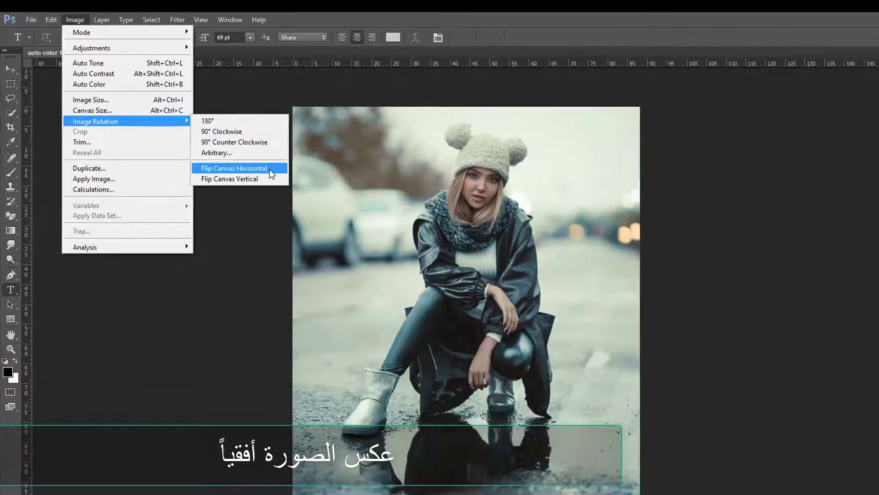
left_click(318, 203)
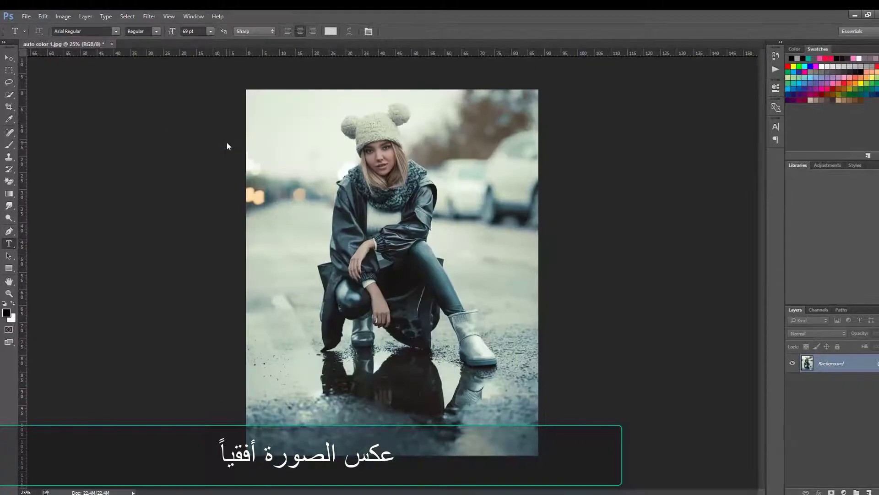
left_click(63, 16)
mouse_move(105, 101)
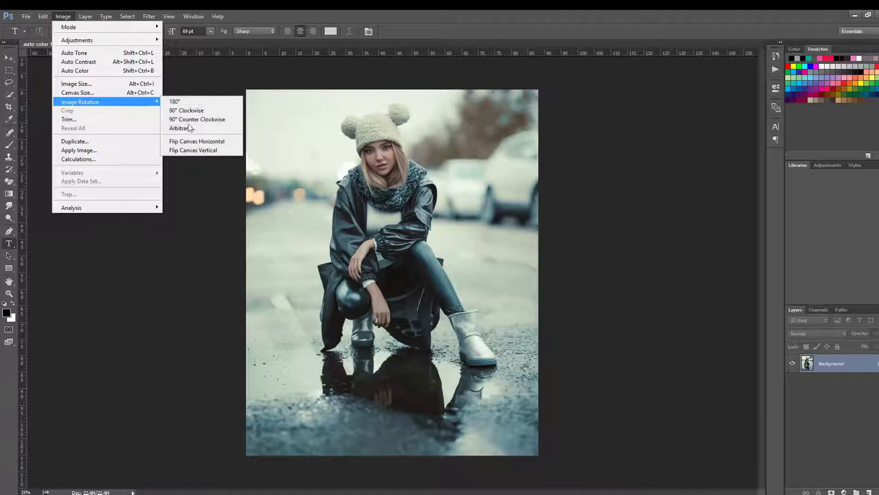
left_click(199, 142)
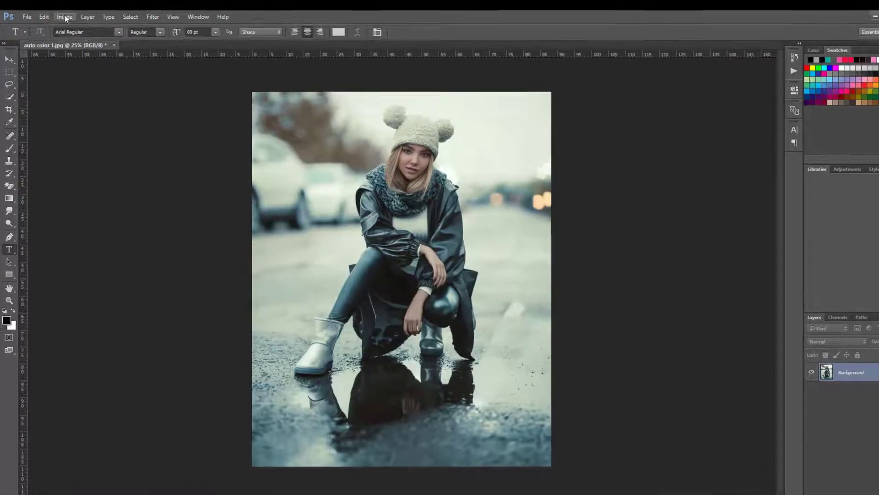
- Flip the portrait canvas vertically and restore it with a second vertical flip
left_click(63, 16)
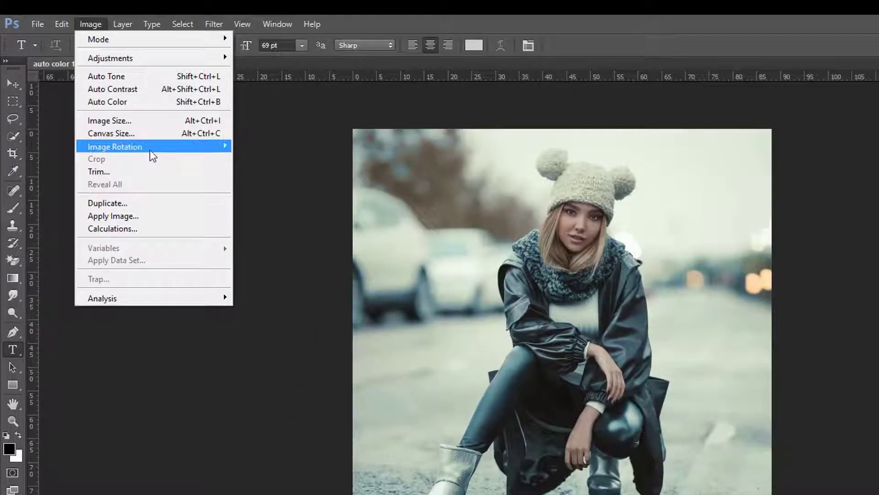
mouse_move(169, 151)
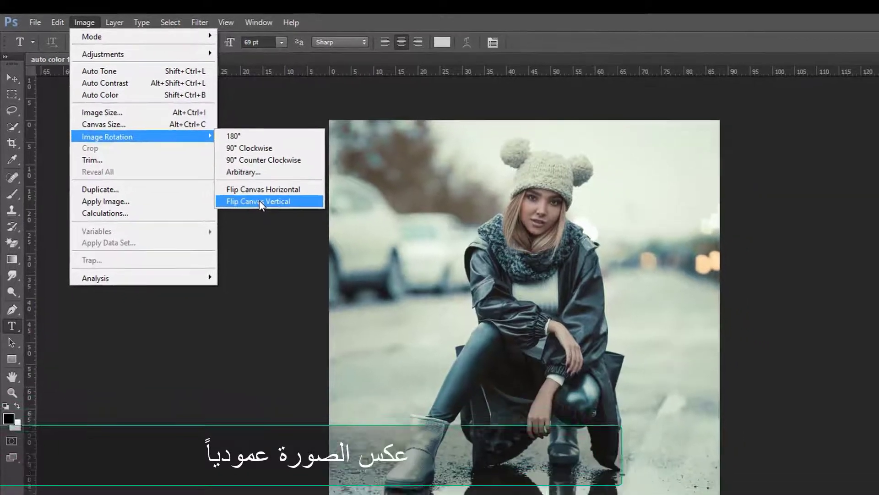
left_click(279, 215)
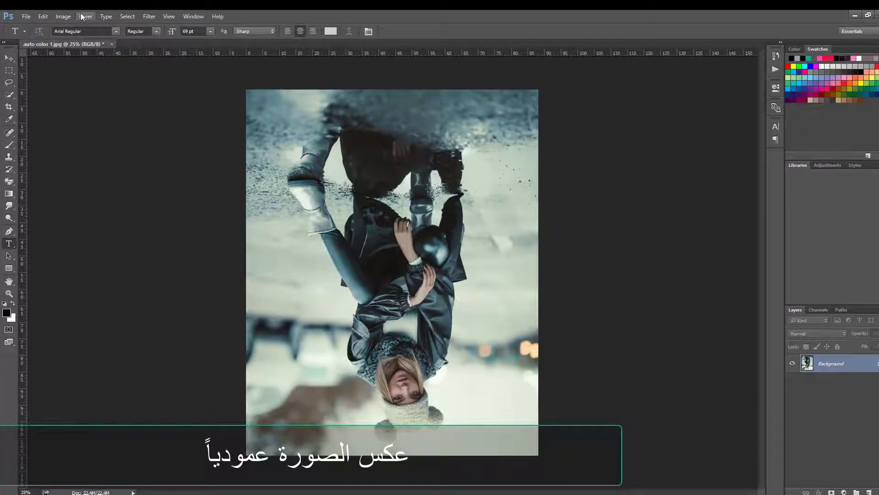
left_click(64, 17)
mouse_move(97, 102)
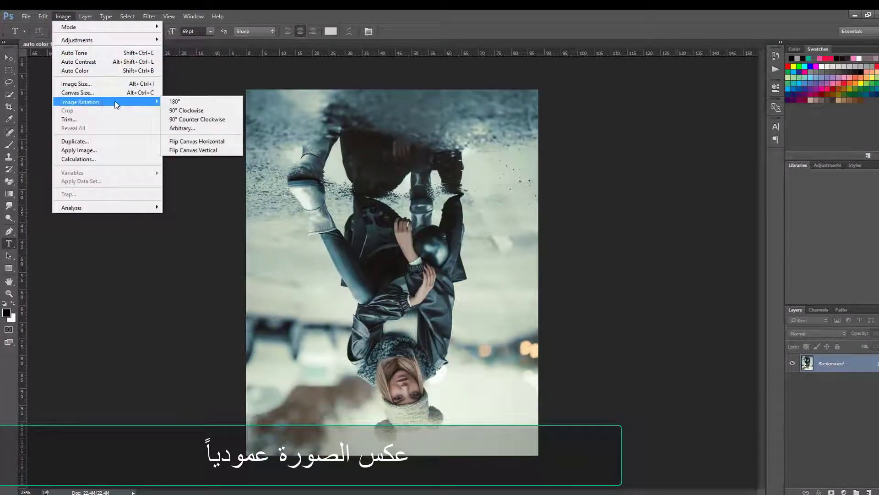
left_click(190, 151)
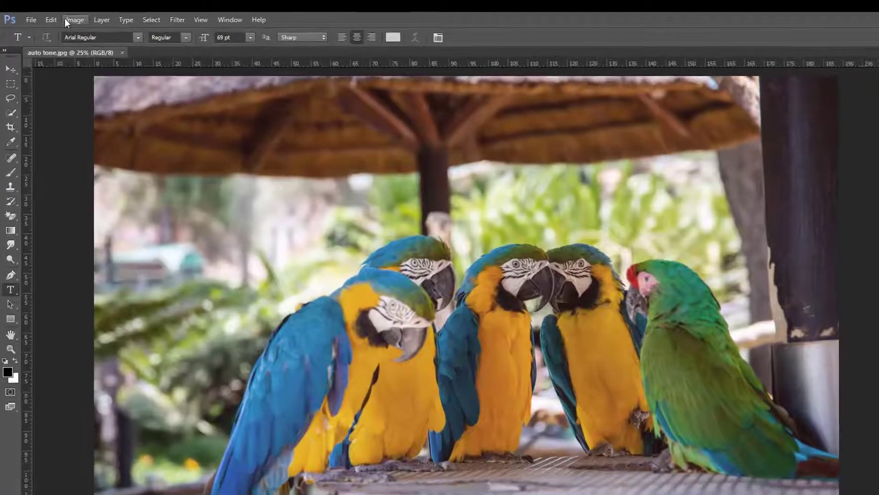
- Apply the Auto Tone correction to the parrot photo and undo it
left_click(63, 16)
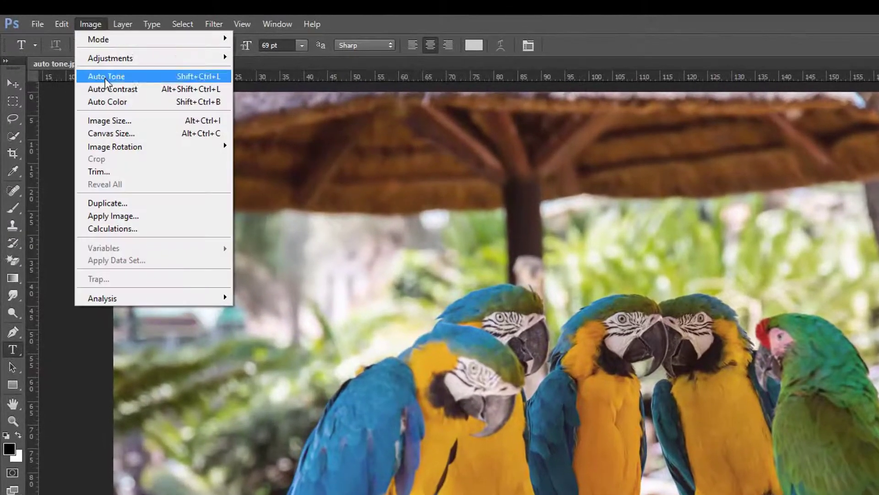
left_click(134, 78)
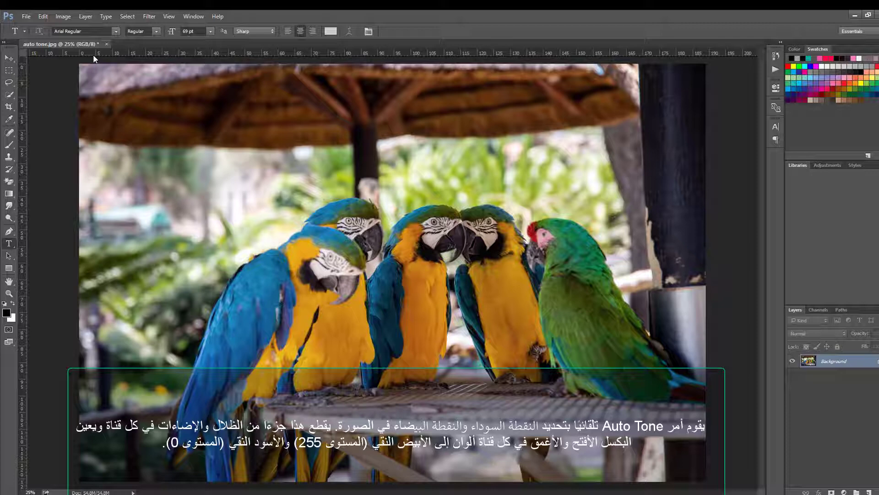
key("ctrl+z")
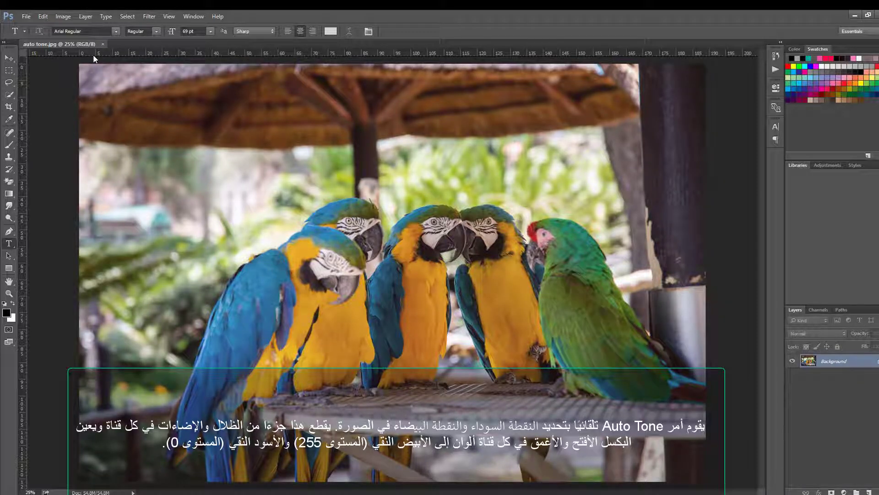
- Reapply Auto Tone to the parrot photo and toggle the correction off and on to compare before and after
left_click(63, 17)
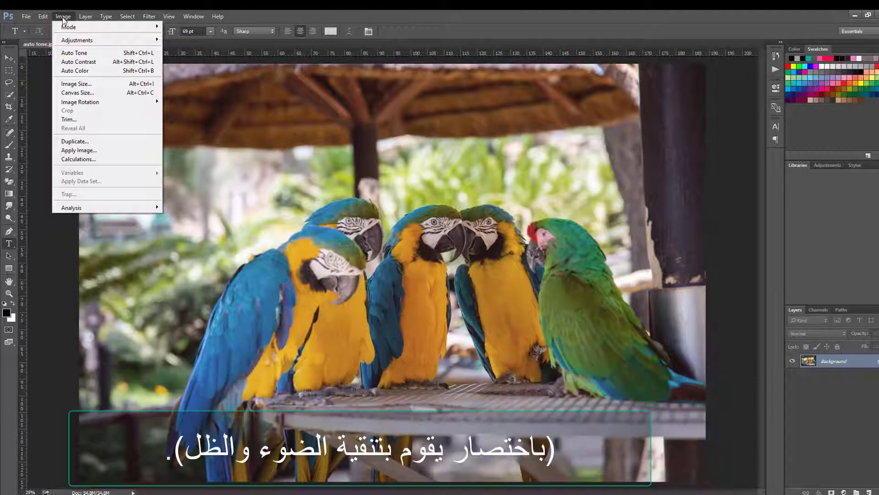
left_click(71, 54)
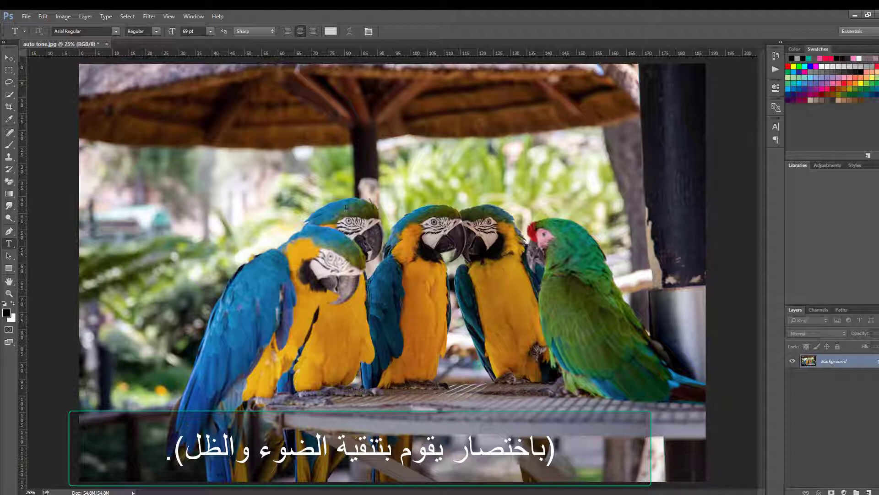
key("ctrl+z")
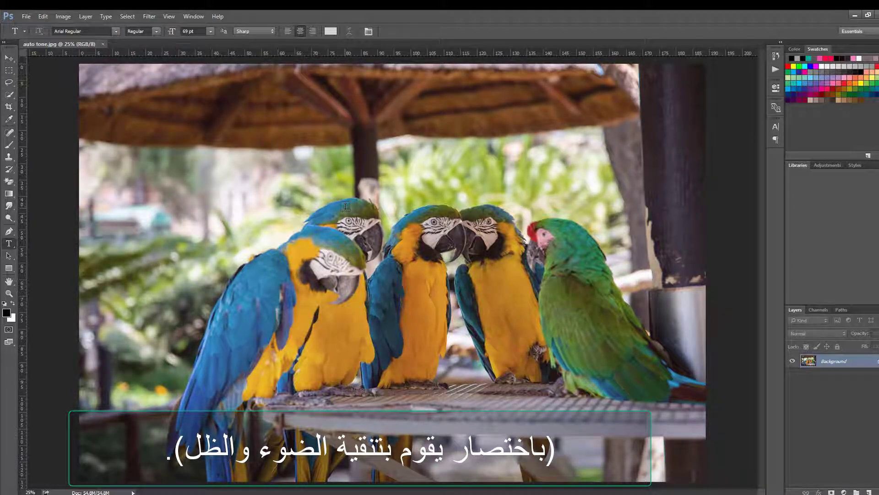
key("ctrl+z")
key("ctrl+z")
key("ctrl+z")
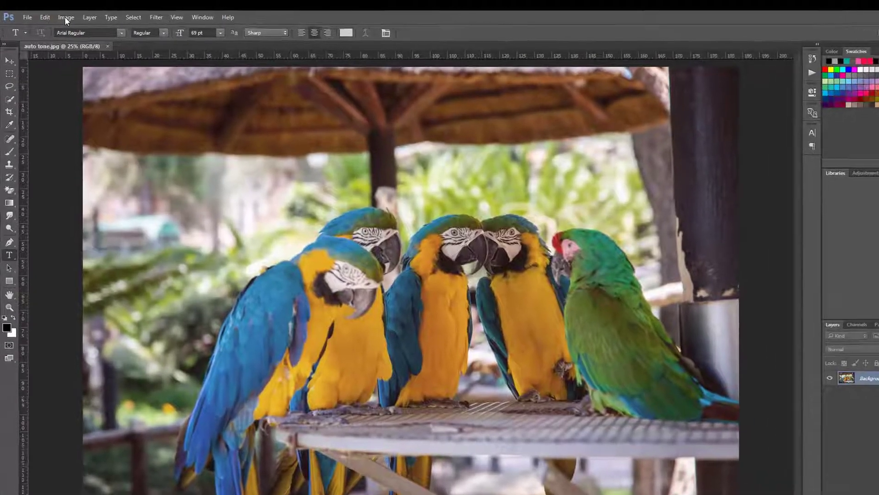
- Apply Auto Contrast to the parrot photo and toggle the correction off and on to compare before and after
left_click(63, 16)
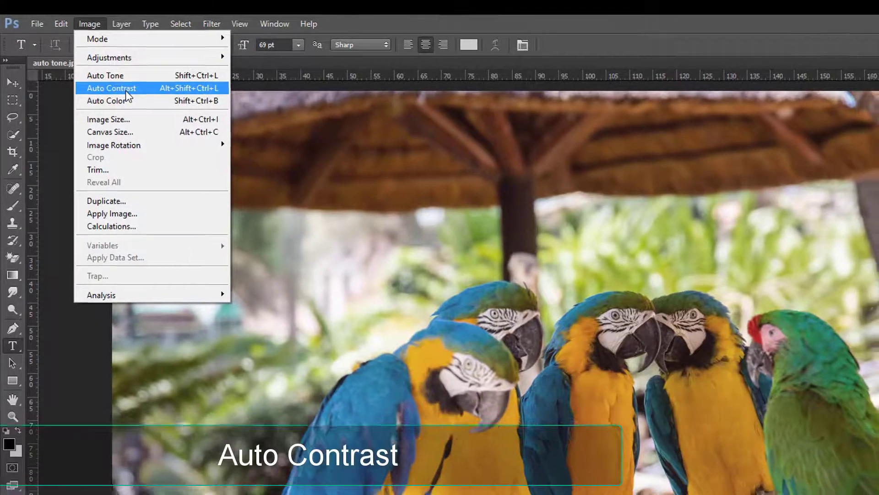
left_click(128, 91)
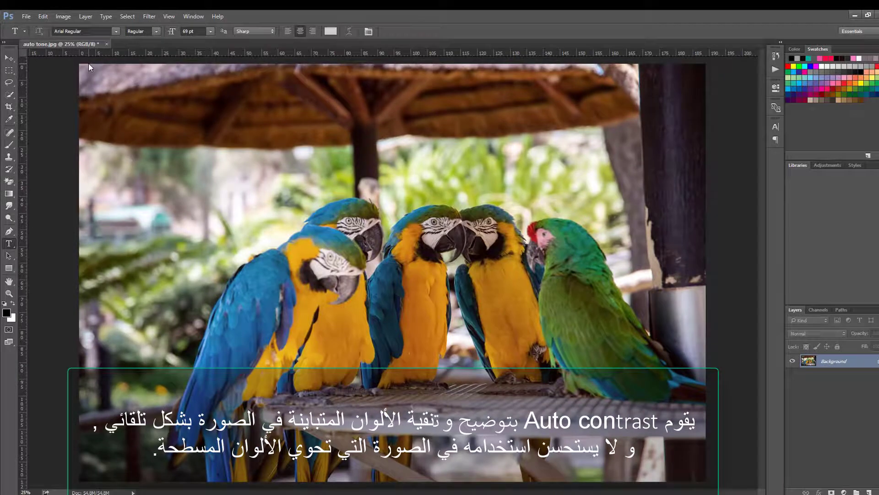
key("ctrl+z")
key("ctrl+z")
key("ctrl+z")
key("ctrl+z")
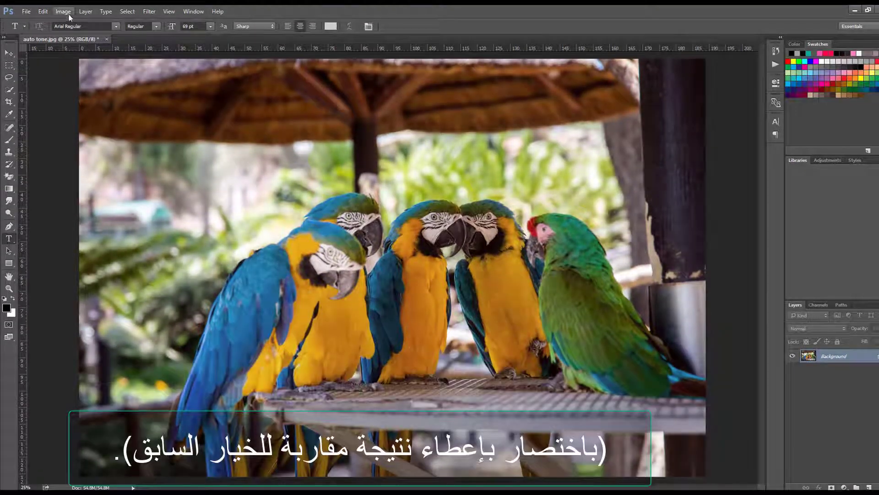
- Close the auto tone.jpg document without saving its changes
left_click(106, 39)
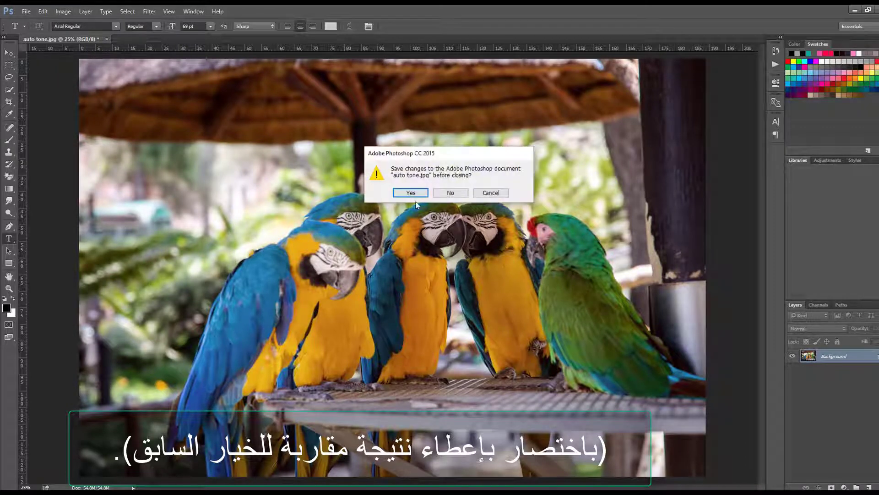
left_click(450, 196)
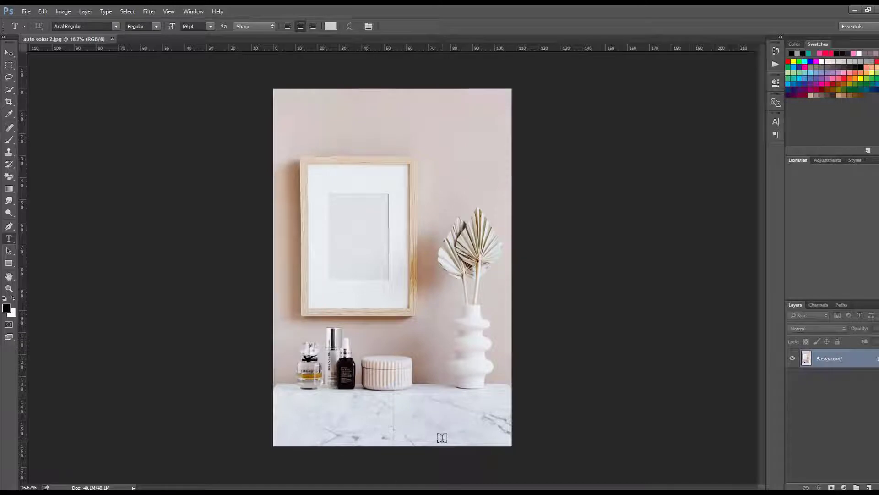
- Place auto color 1.jpg into the auto color 2.jpg document and move the photo down to uncover the upper part of the frame
left_click(385, 493)
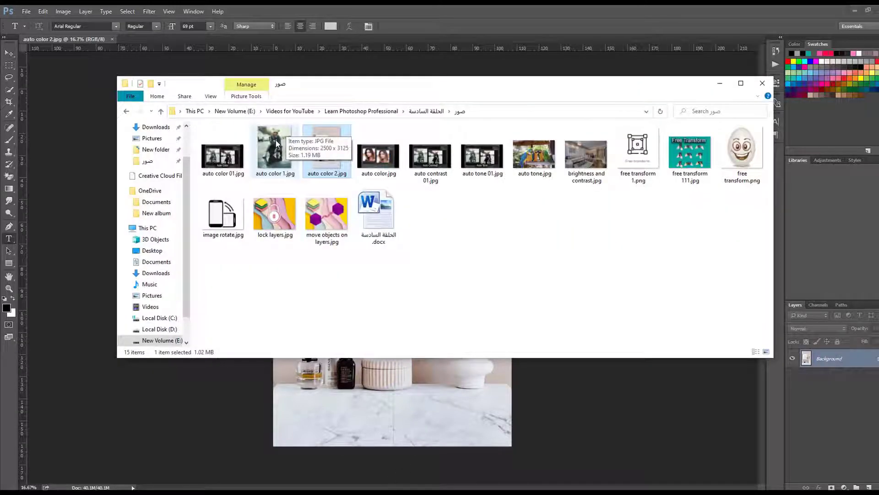
left_click_drag(276, 144, 373, 387)
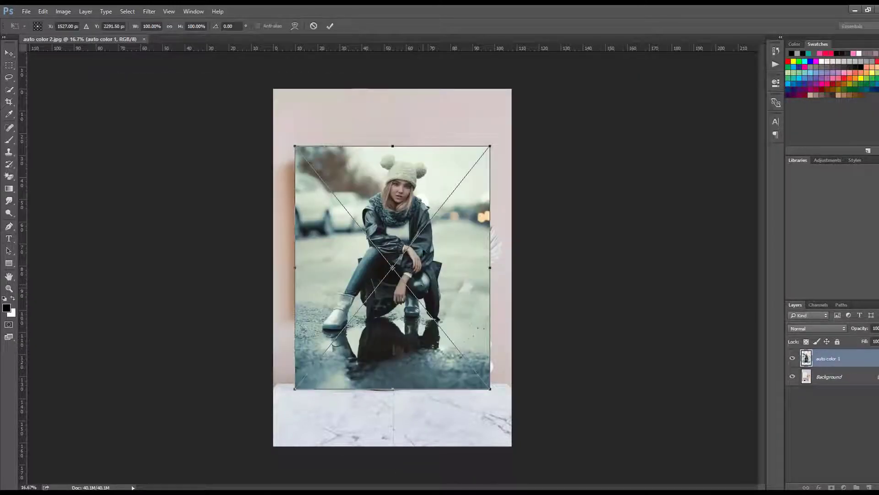
key("Return")
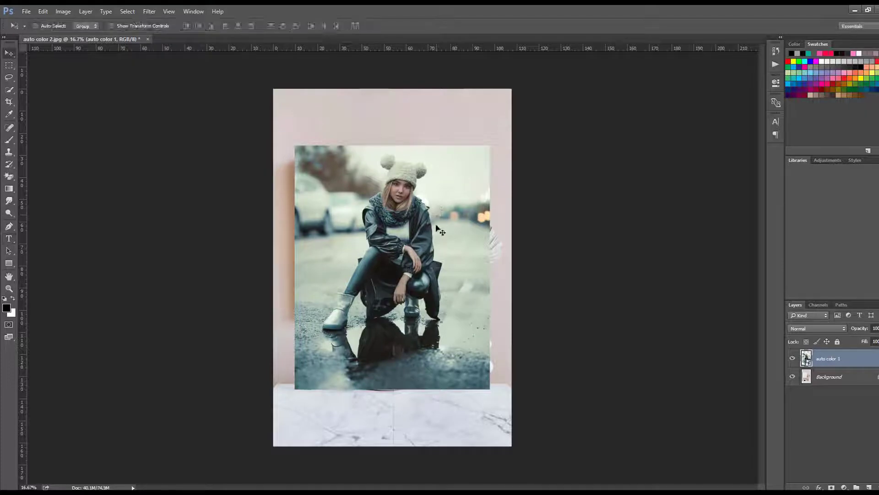
left_click_drag(437, 228, 437, 331)
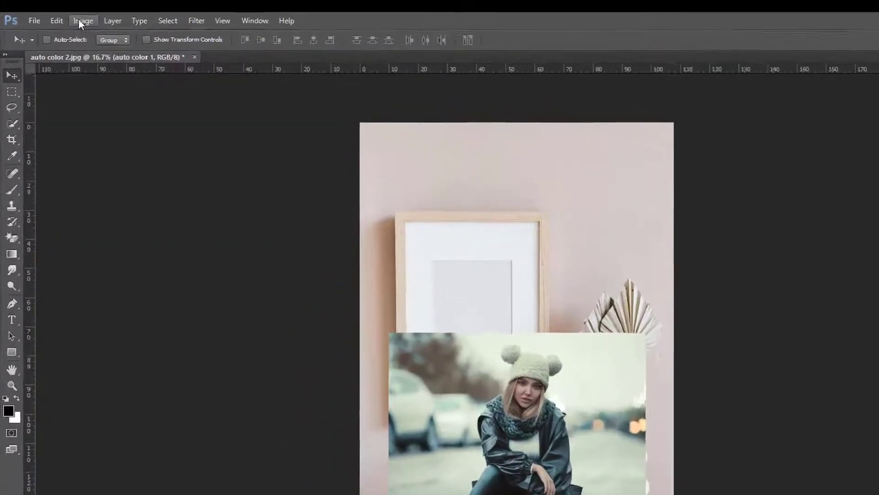
- Apply Auto Color to the placed photo and delete its layer
left_click(63, 11)
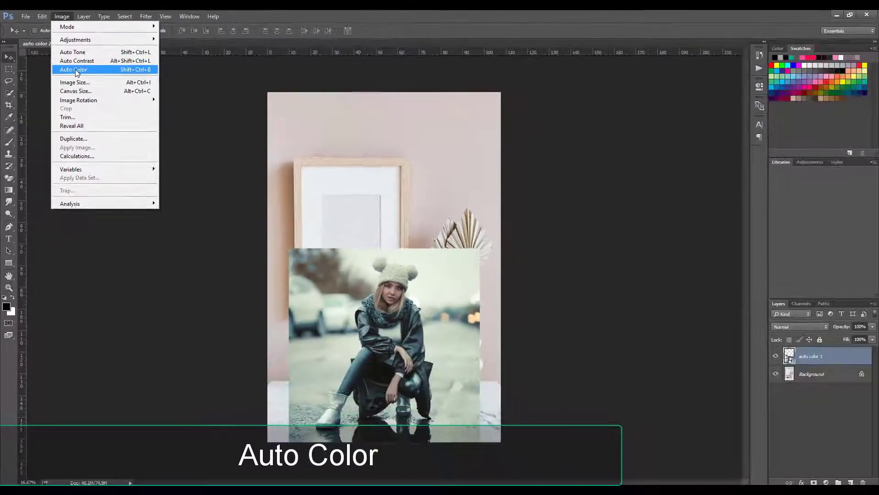
left_click(110, 101)
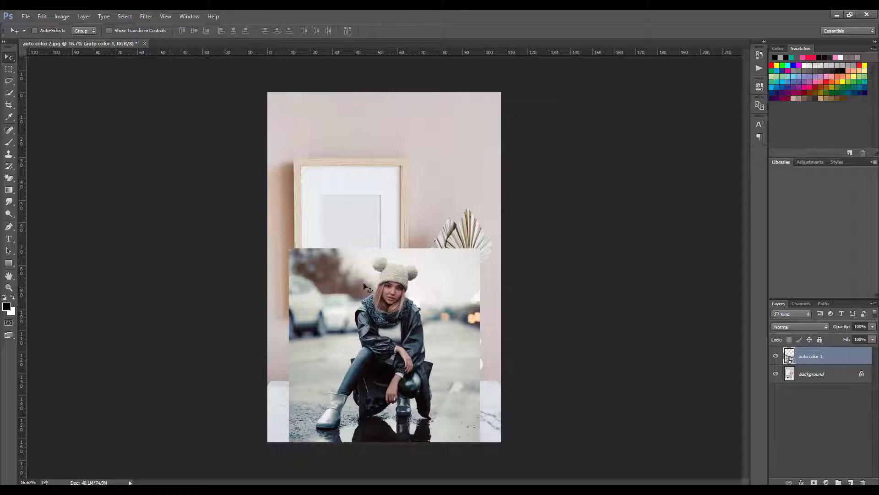
left_click_drag(843, 363, 862, 482)
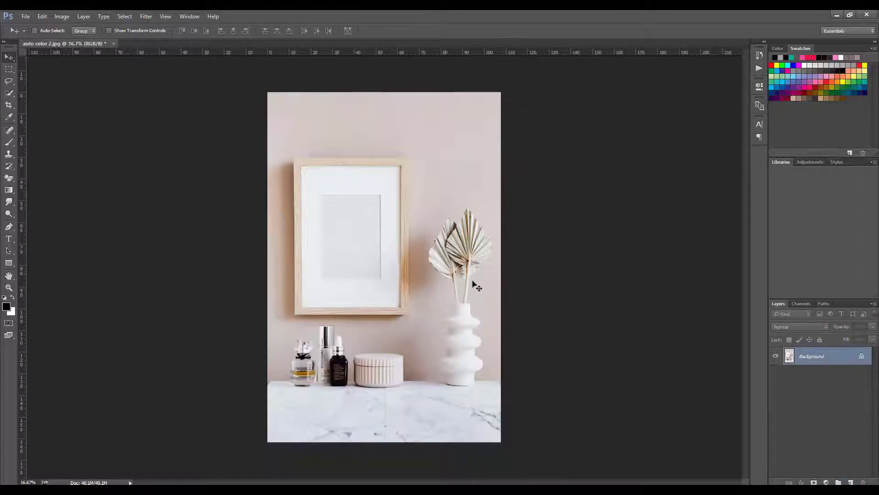
- Unlock the background layer and cut out the grey rectangle inside the picture frame, leaving nothing selected
left_click(862, 357)
key("m")
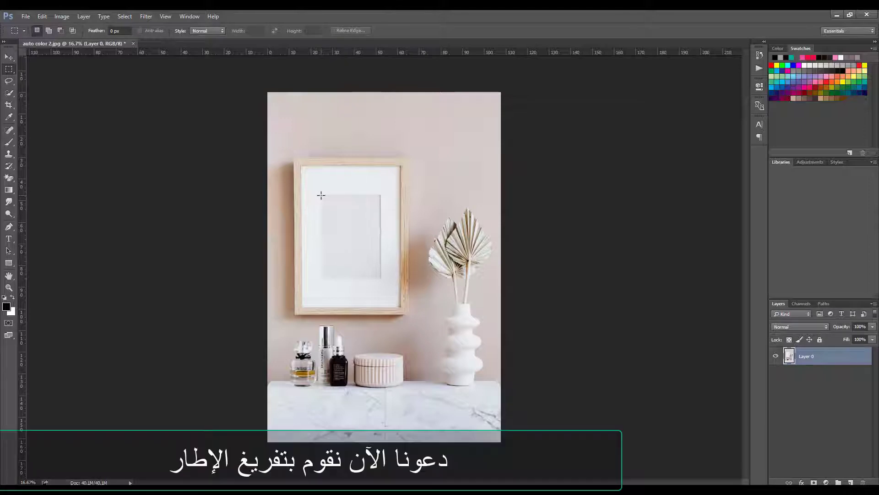
key("ctrl+plus")
key("ctrl+plus")
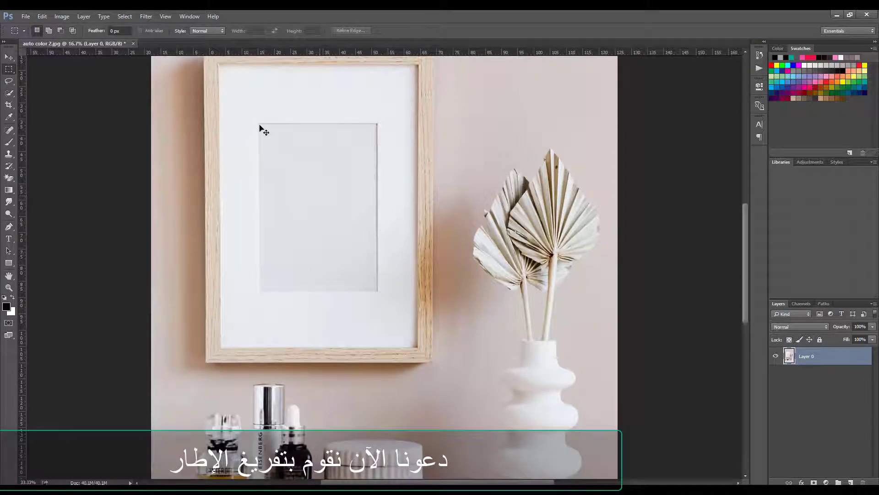
left_click_drag(259, 123, 377, 292)
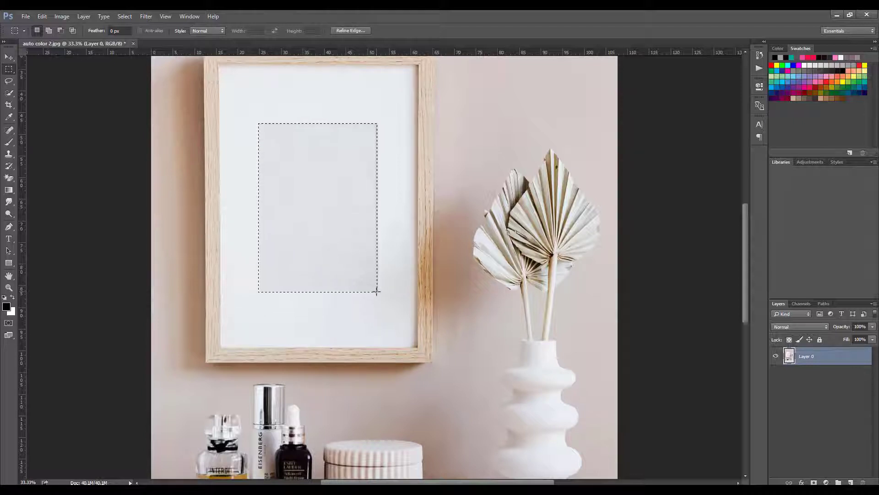
key("Delete")
key("ctrl+d")
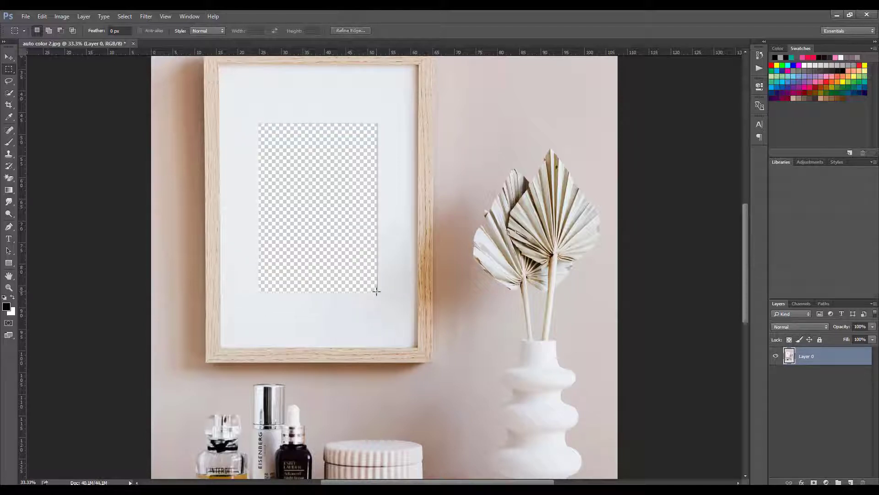
- Place auto color 1.jpg into the document again and rasterize its layer
key("ctrl+minus")
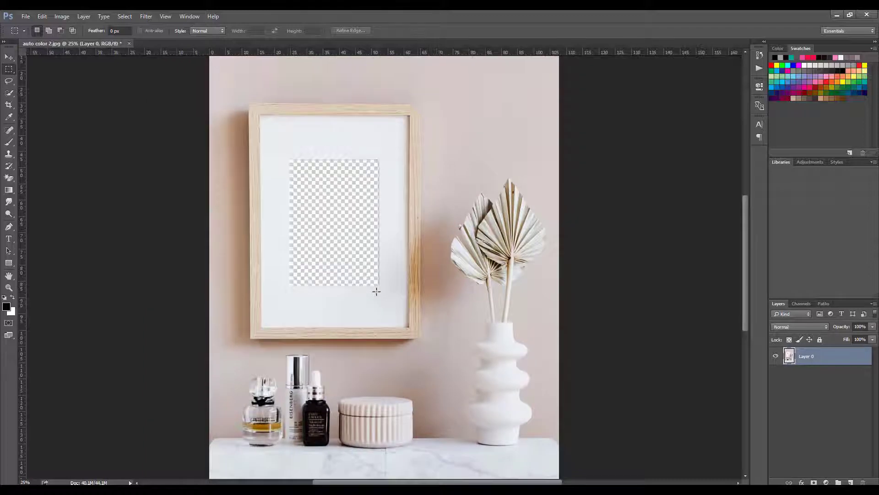
key("alt+Tab")
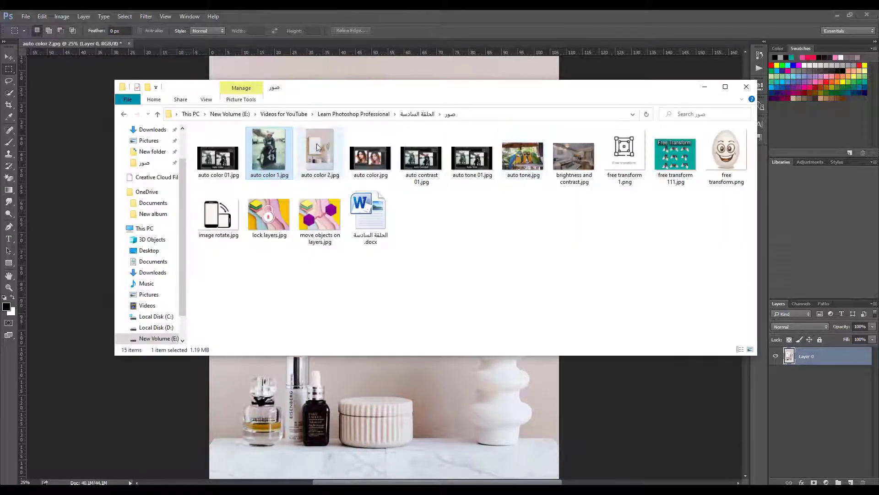
left_click_drag(275, 153, 393, 391)
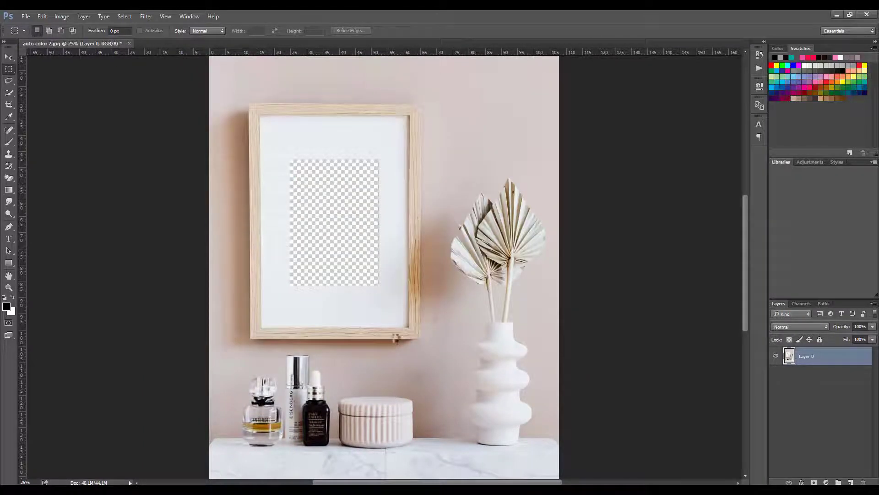
key("Return")
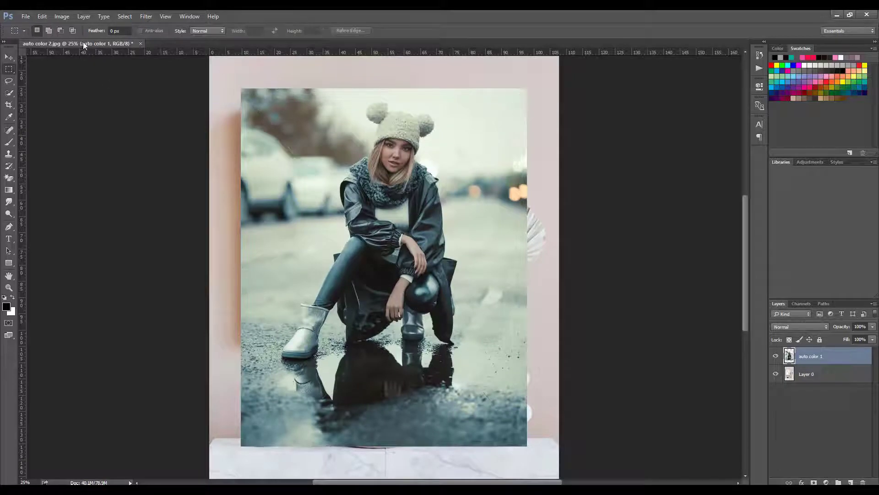
- Free-transform the photo, undoing two trial corner resizes, and scale it proportionally to about 92% from its upper corners
left_click(41, 16)
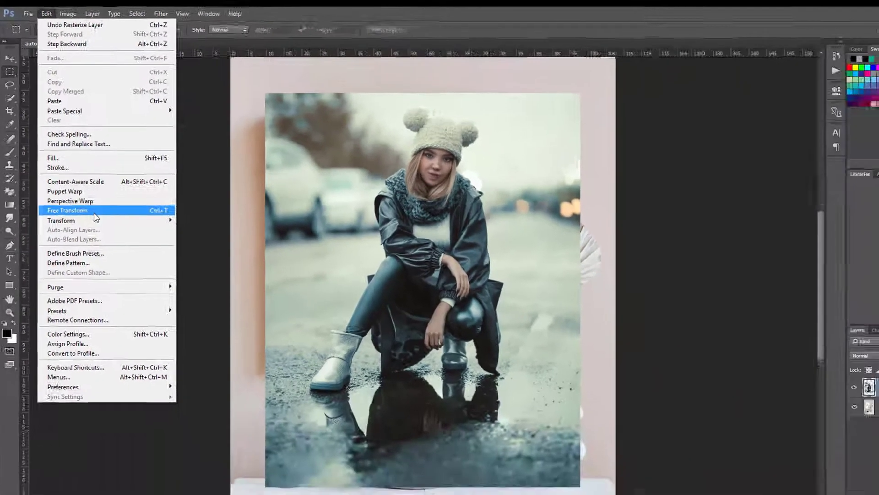
left_click(125, 287)
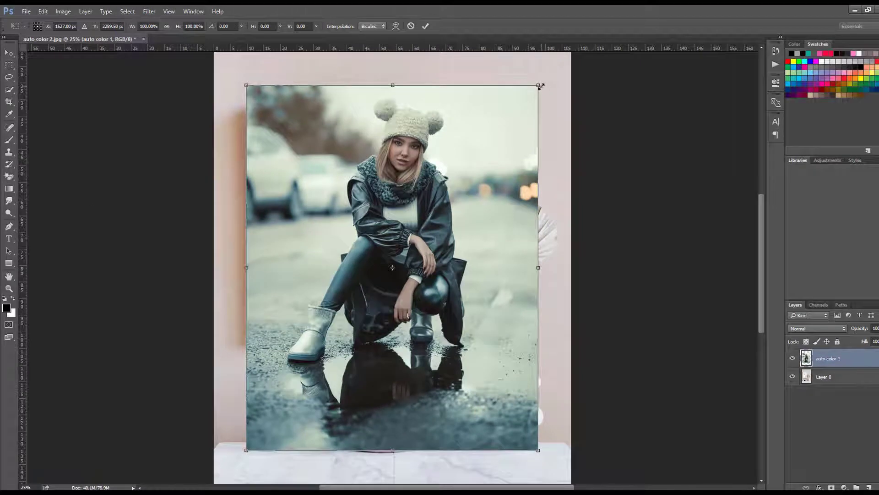
mouse_move(538, 89)
left_mouse_down()
mouse_move(481, 226)
mouse_move(476, 317)
mouse_move(522, 311)
mouse_move(538, 140)
mouse_move(515, 126)
mouse_move(415, 173)
mouse_move(426, 224)
mouse_move(564, 155)
mouse_move(547, 98)
left_mouse_up()
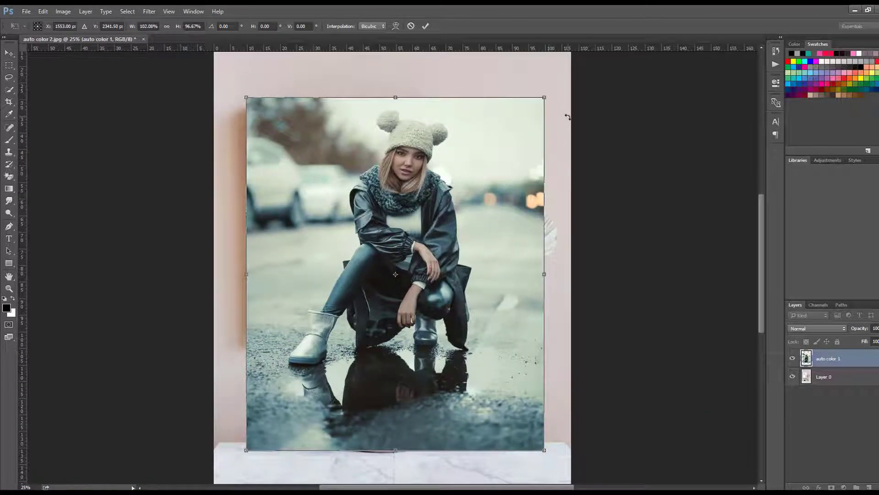
key("ctrl+z")
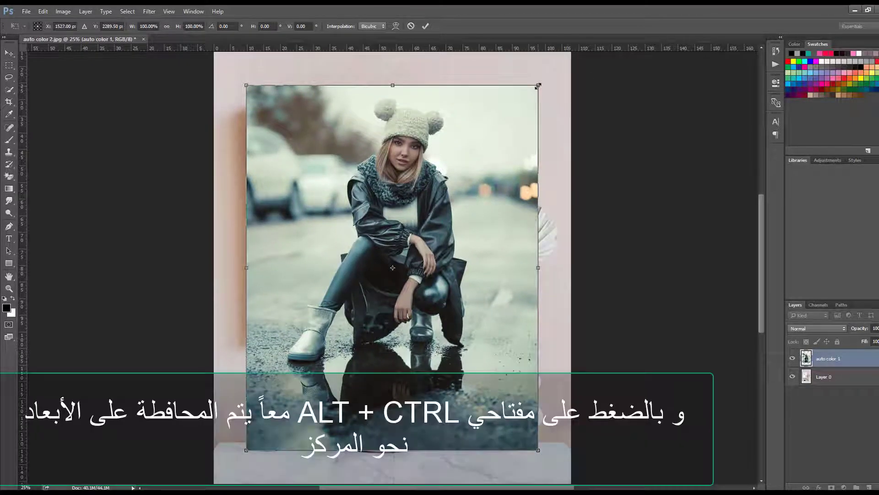
left_click_drag(538, 86, 520, 81)
key("ctrl+z")
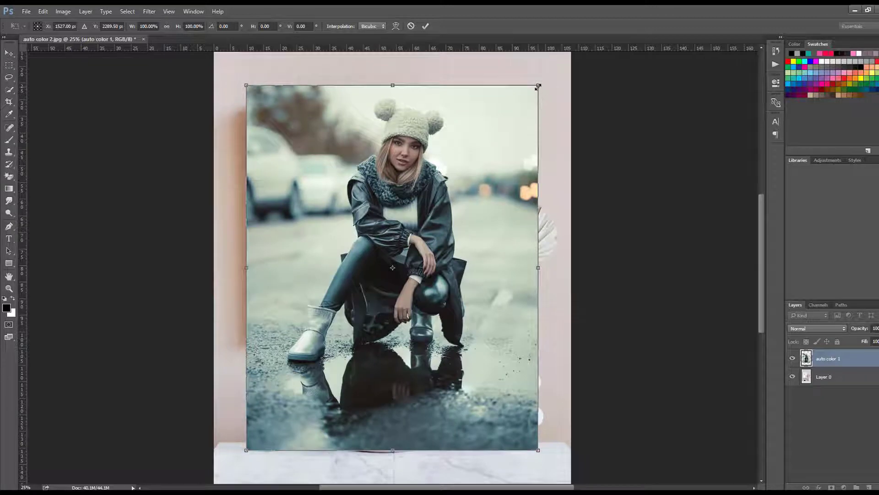
left_click_drag(539, 84, 541, 110)
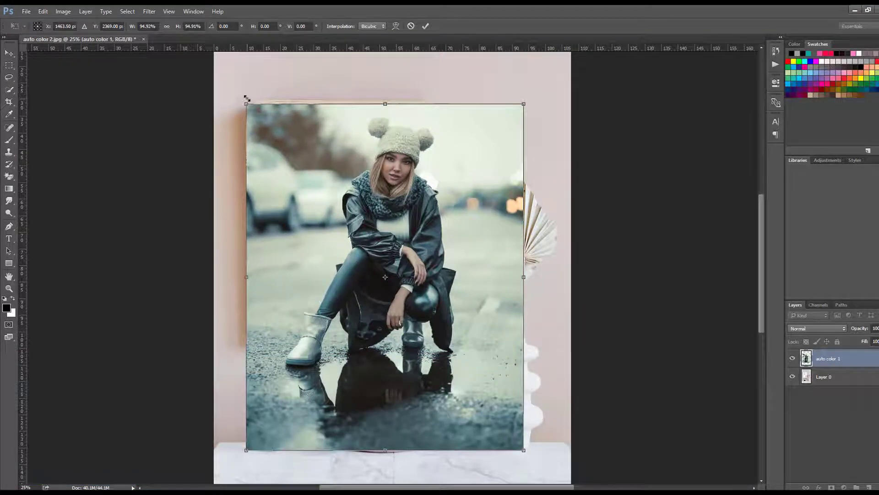
left_click_drag(247, 98, 247, 123)
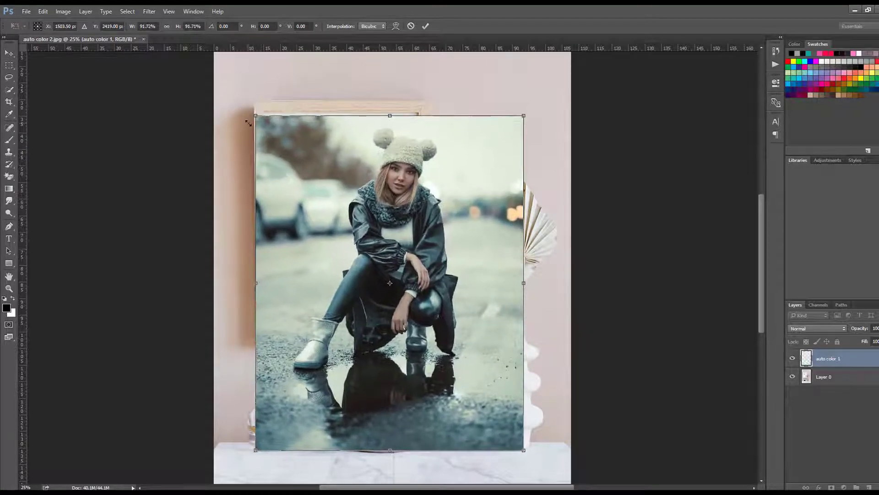
- Try reshaping the photo from its upper-right corner and from the middle of its upper edge, undoing each change
left_click_drag(521, 117, 470, 203)
key("ctrl+z")
left_click_drag(524, 117, 498, 156)
key("ctrl+z")
mouse_move(389, 116)
left_mouse_down()
mouse_move(448, 123)
mouse_move(564, 163)
mouse_move(403, 148)
mouse_move(281, 159)
mouse_move(223, 220)
mouse_move(281, 336)
mouse_move(303, 323)
mouse_move(334, 216)
mouse_move(366, 153)
mouse_move(391, 133)
left_mouse_up()
key("ctrl+z")
- Try distorting the photo symmetrically by its opposite corners, undo the distortions and cancel the transform
left_click_drag(524, 117, 463, 186)
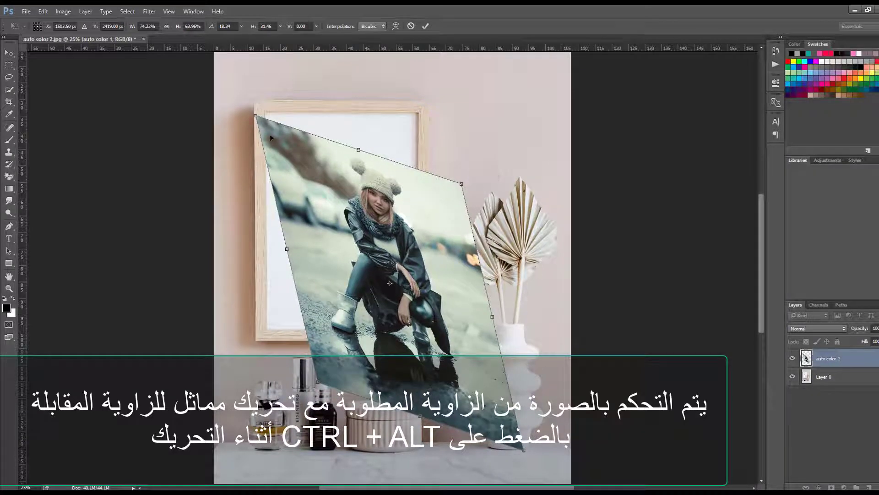
left_click_drag(257, 120, 508, 443)
key("ctrl+z")
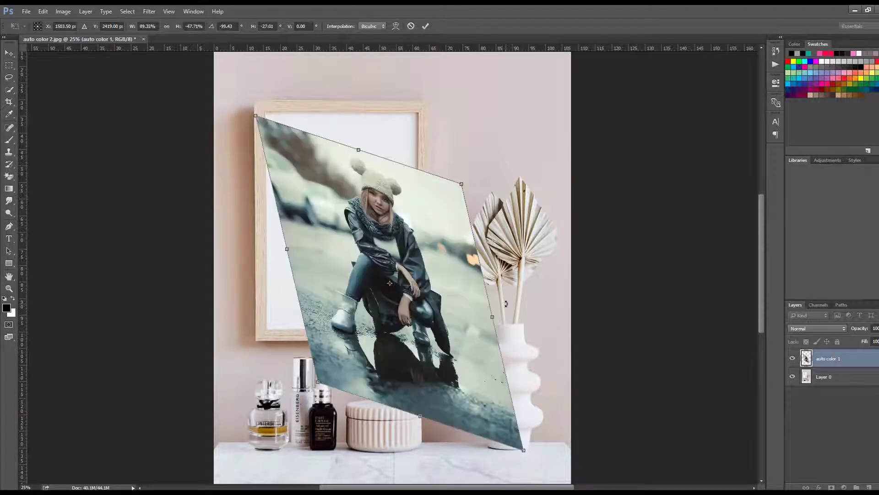
key("ctrl+z")
key("ctrl+z")
key("Escape")
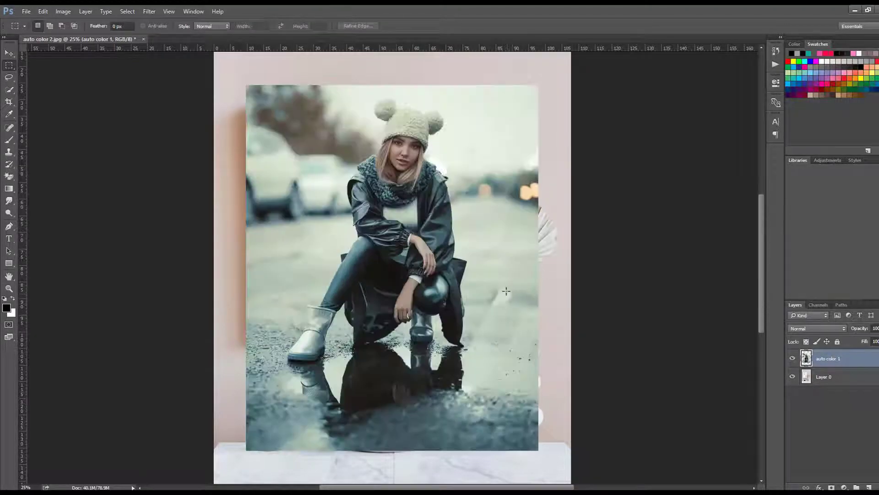
- Free-transform the photo with the reference point at the woman's face, try scaling it to about 44.5% around that point, and undo the scaling
key("ctrl+t")
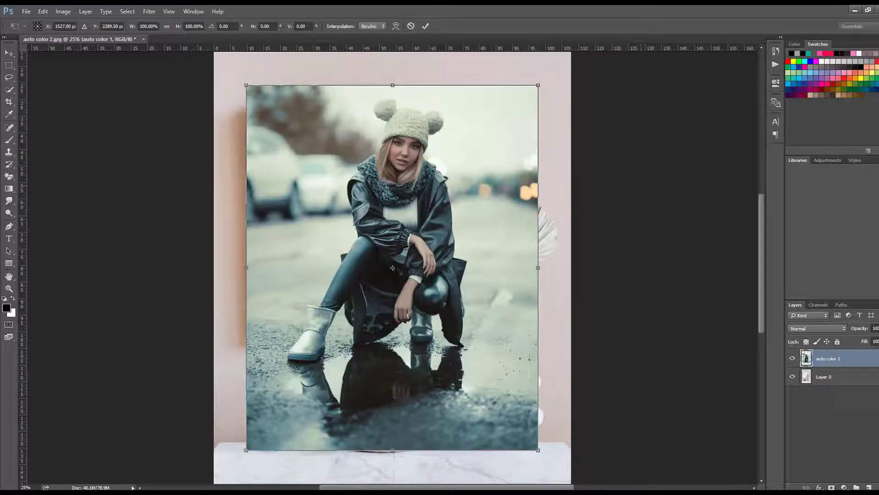
left_click_drag(393, 268, 397, 154)
left_click_drag(539, 82, 465, 128)
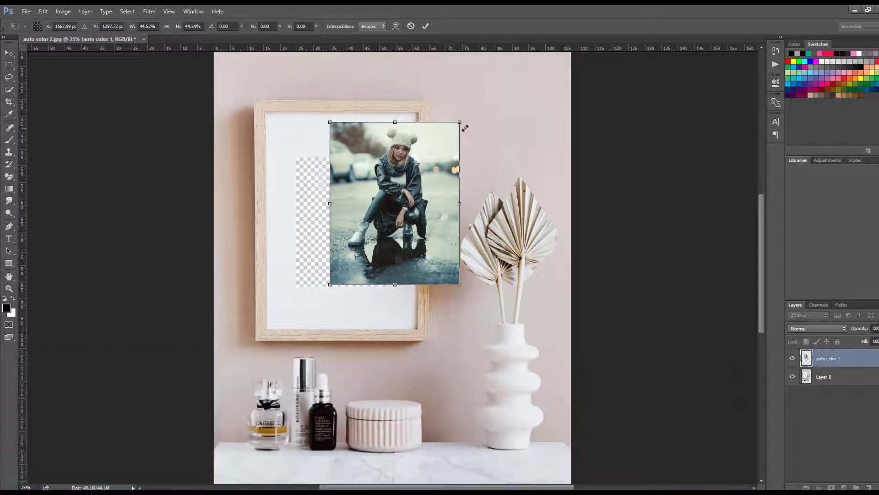
key("ctrl+z")
- Set the reference point near the photo's lower-right corner, try reshaping the photo from its upper-left corner, and undo each change before closing the transform
left_click_drag(399, 156, 496, 414)
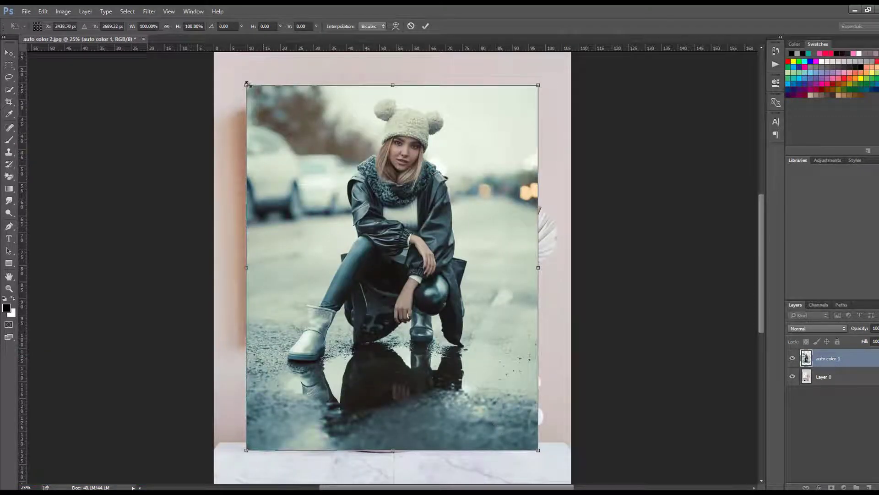
left_click_drag(246, 83, 312, 211)
key("ctrl+z")
left_click_drag(248, 89, 309, 169)
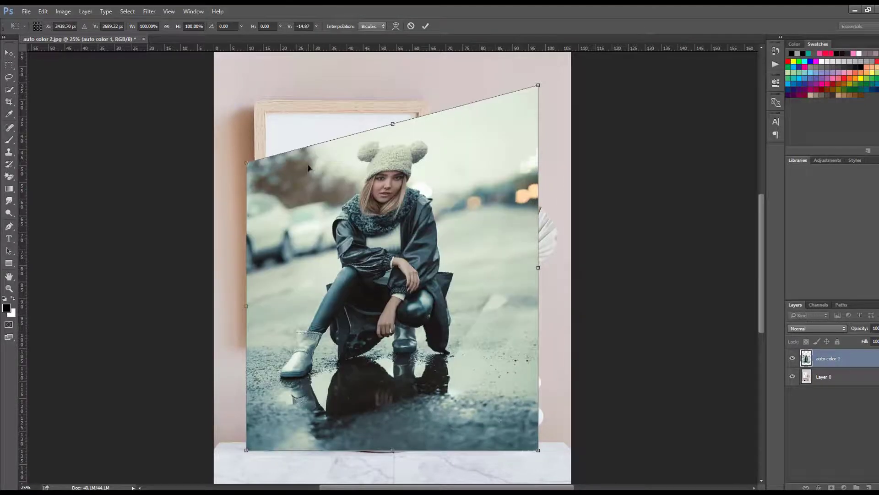
key("ctrl+z")
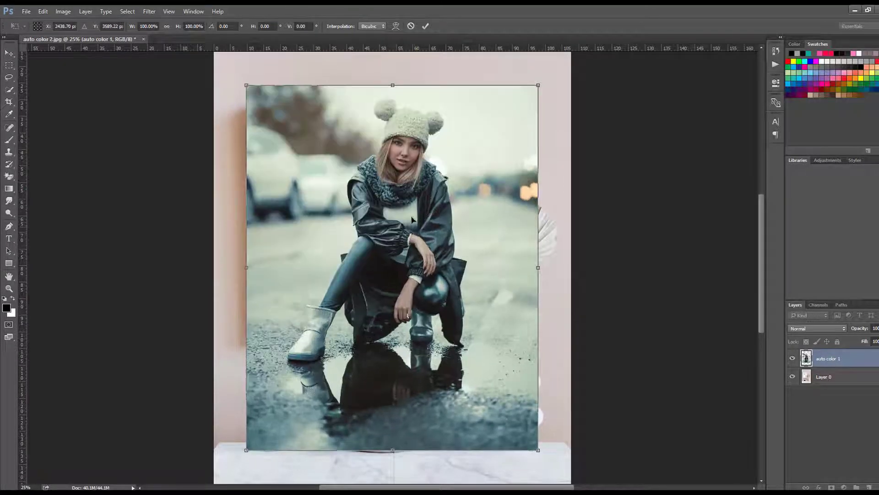
key("Return")
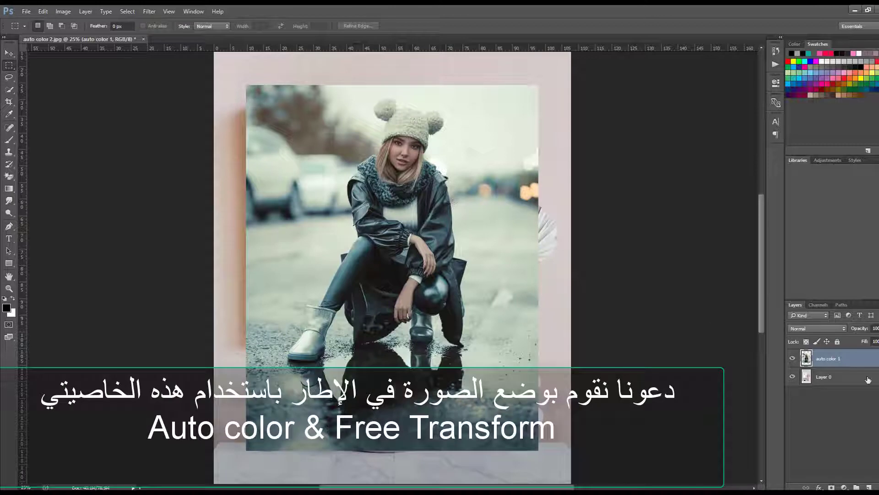
- Place the auto color 1 layer beneath Layer 0, scale the portrait to about 60%, and bring the woman into the frame's opening
left_click_drag(847, 375, 833, 394)
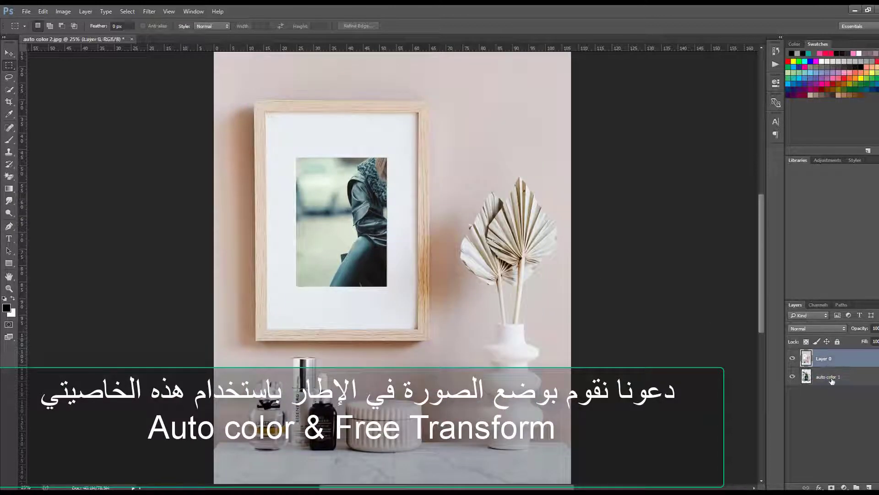
key("ctrl+t")
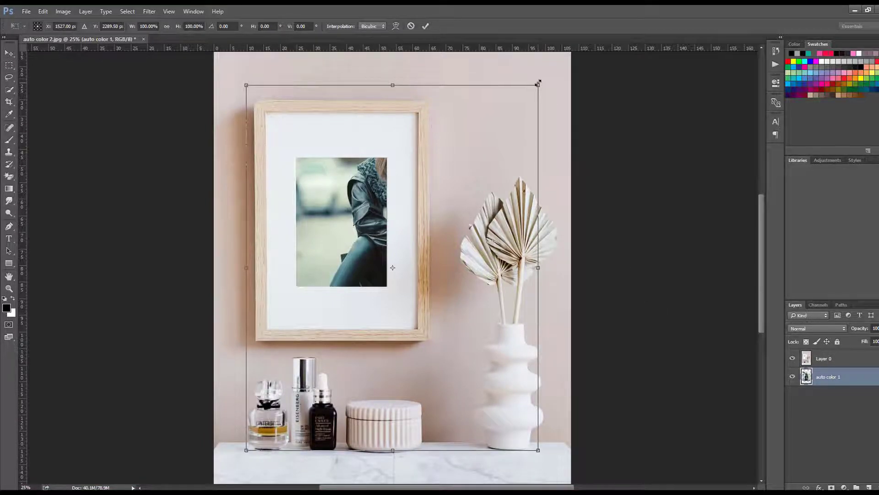
left_click_drag(538, 84, 474, 153)
left_click_drag(393, 231, 339, 218)
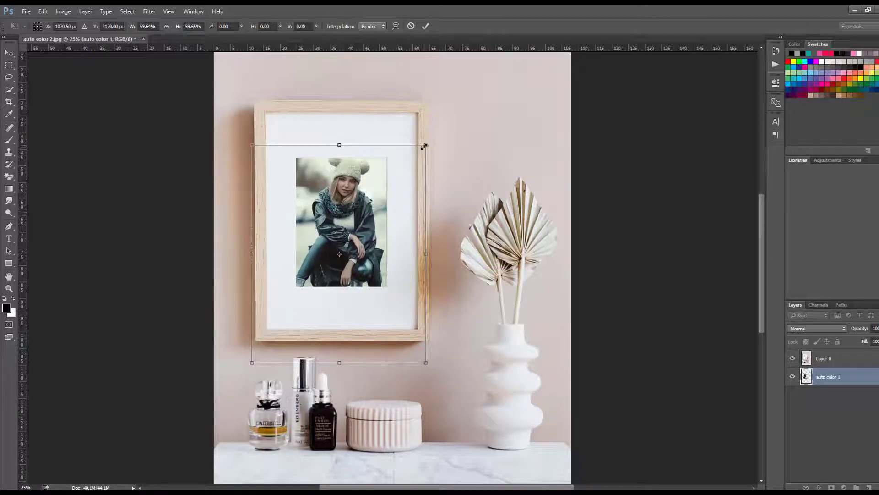
- Scale the portrait down to about 46.7%, fit the woman within the frame's opening, and apply the transform
left_click_drag(424, 147, 414, 157)
left_click_drag(366, 186, 367, 172)
left_click_drag(420, 144, 413, 153)
left_click_drag(364, 183, 372, 187)
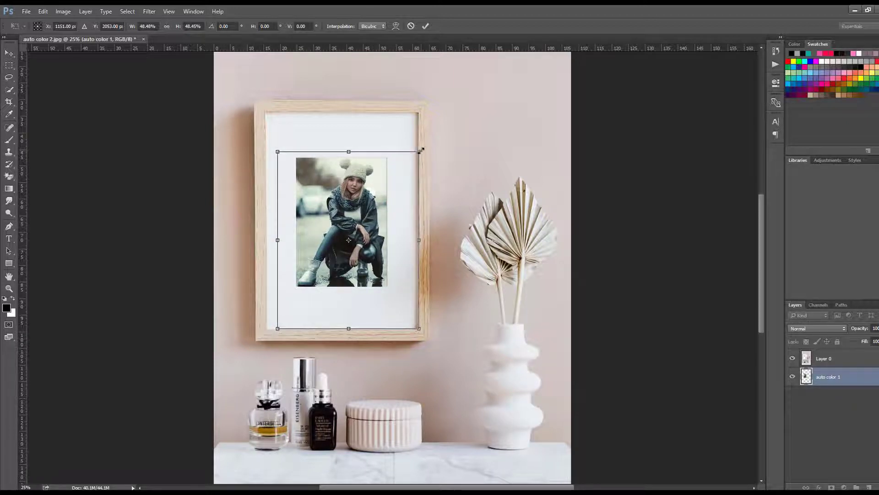
left_click_drag(419, 152, 417, 155)
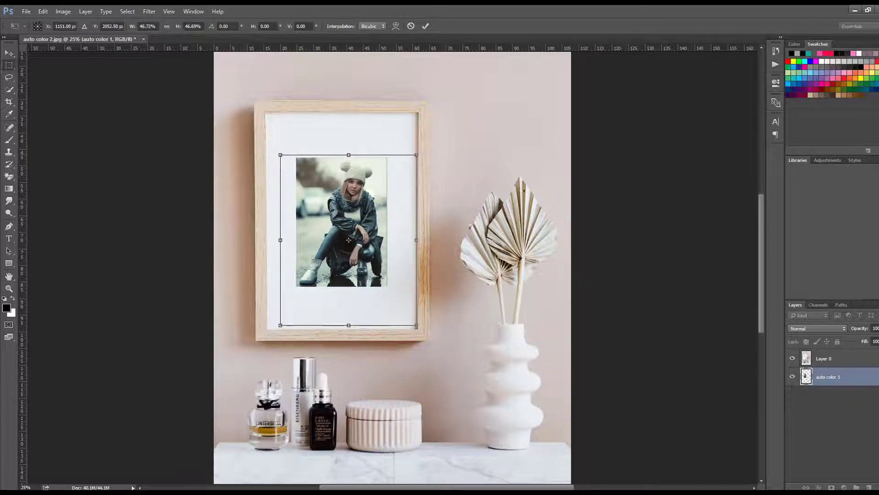
key("Return")
key("m")
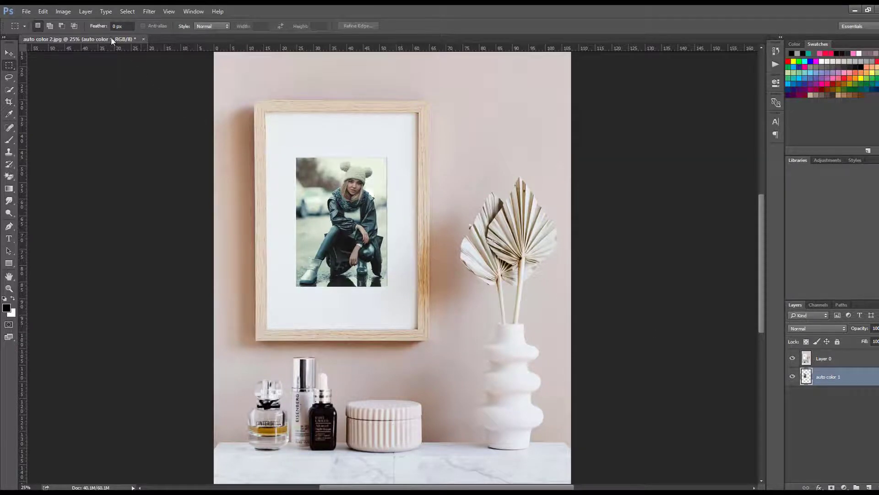
- Correct the framed portrait with Auto Color
left_click(63, 11)
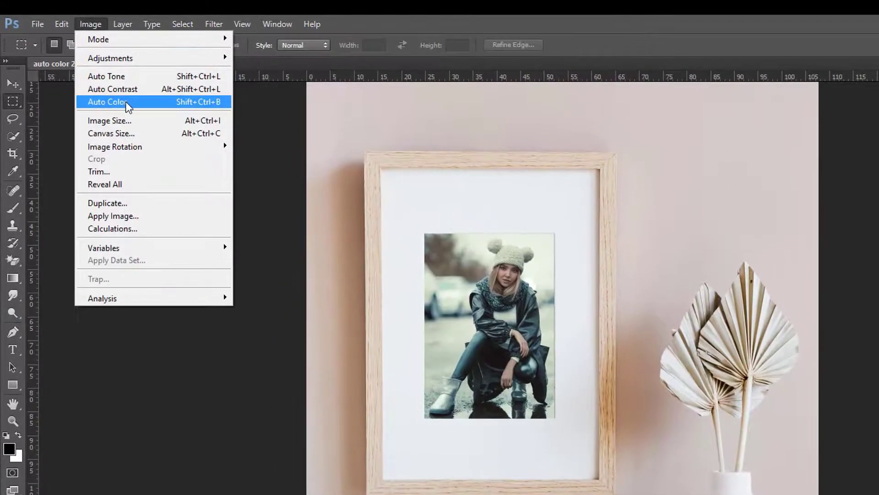
left_click(125, 101)
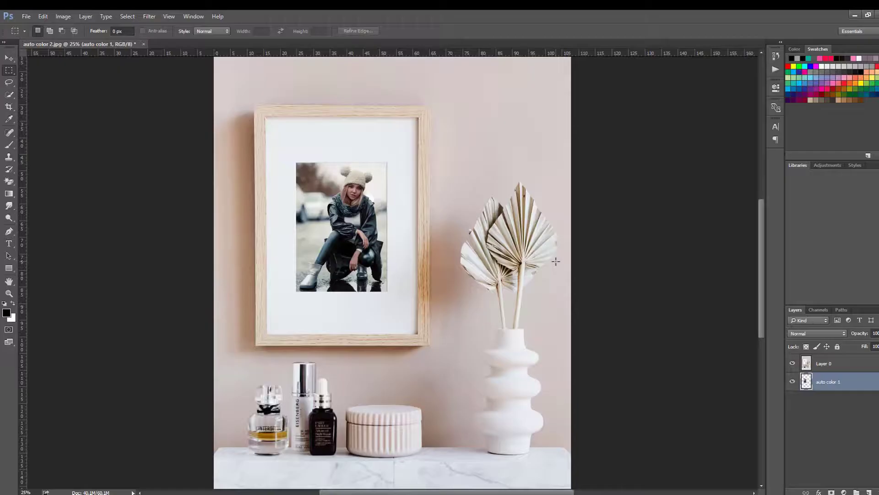
- Close auto color 2.jpg without saving and open free transform.png from the file folder
left_click(144, 44)
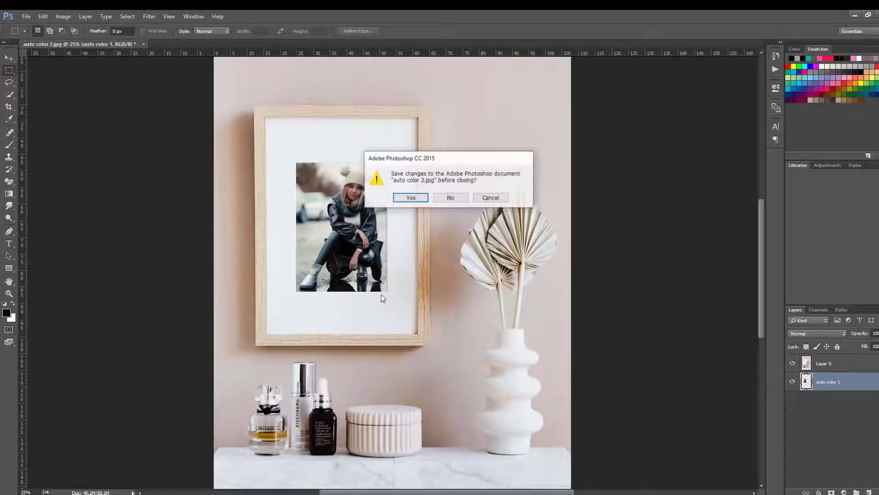
left_click(450, 197)
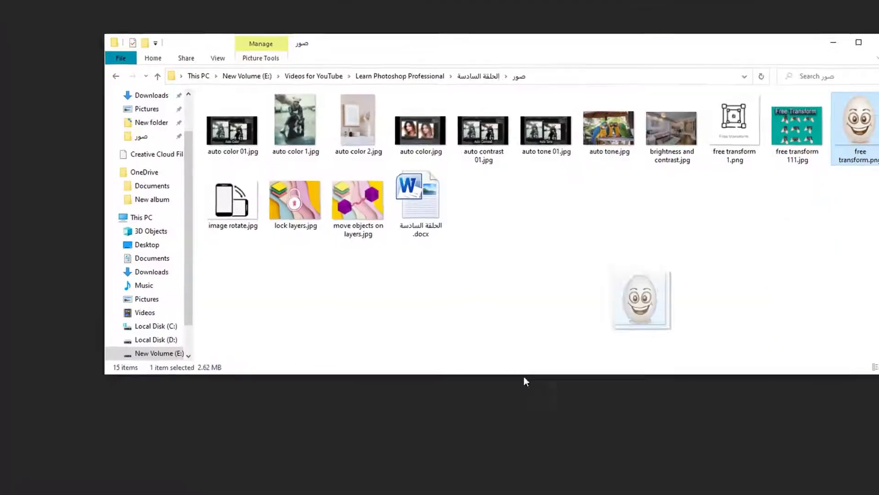
left_click_drag(524, 377, 447, 438)
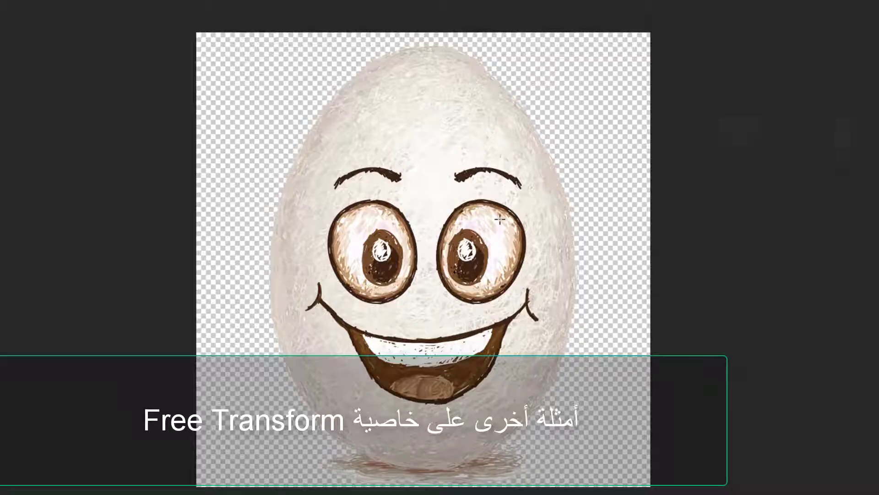
- Start Free Transform on the egg and try reshaping it from its upper-right corner, undoing each attempt
key("ctrl+t")
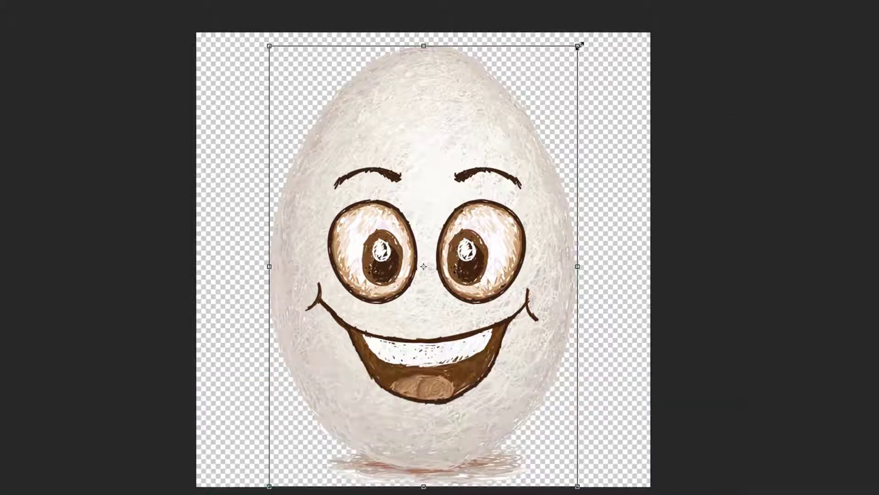
left_click_drag(579, 44, 555, 114)
key("ctrl+z")
left_click_drag(580, 44, 496, 220)
key("ctrl+z")
left_click_drag(577, 50, 583, 125)
key("ctrl+z")
- Try scaling the egg around its centre and distorting it symmetrically from the upper-left corner, undoing both changes
left_click_drag(577, 43, 507, 120)
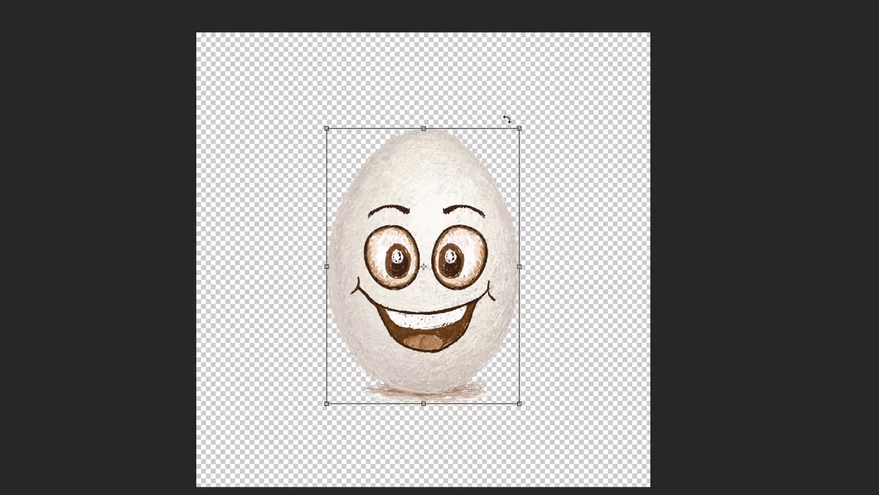
key("ctrl+z")
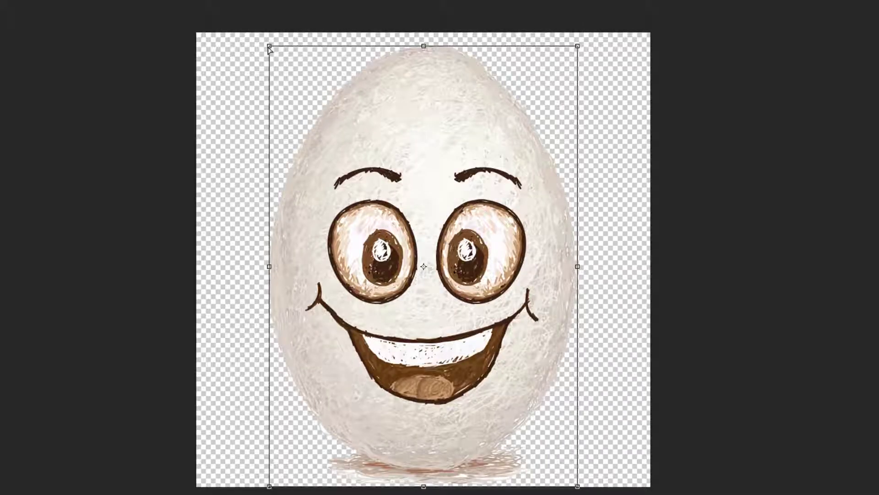
left_click_drag(270, 47, 359, 143)
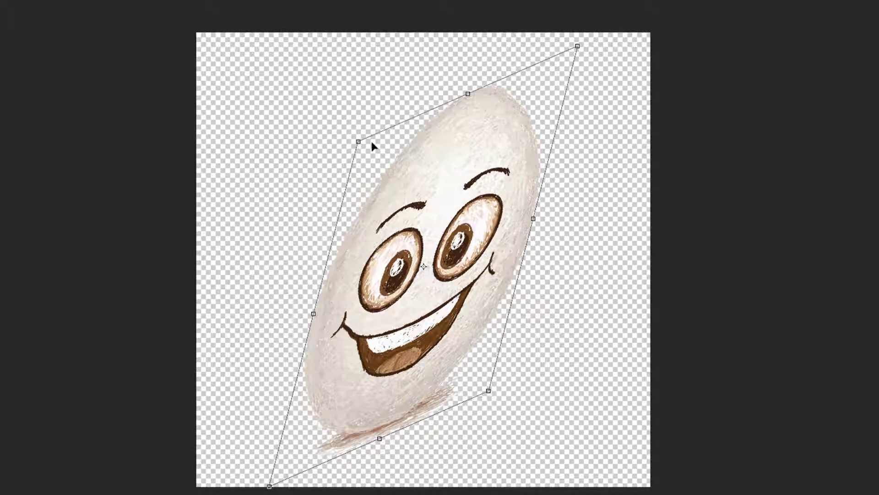
key("ctrl+z")
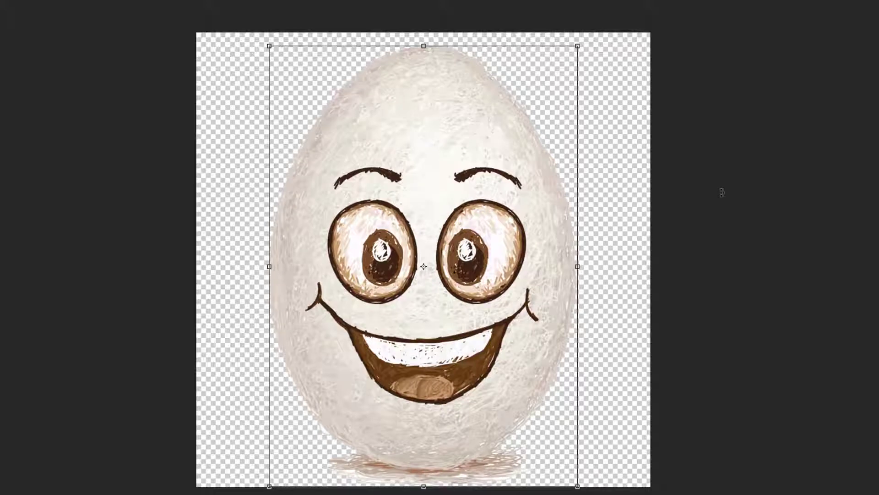
- Rotate the egg by 180° and rotate it another 180° back to upright
right_click(472, 218)
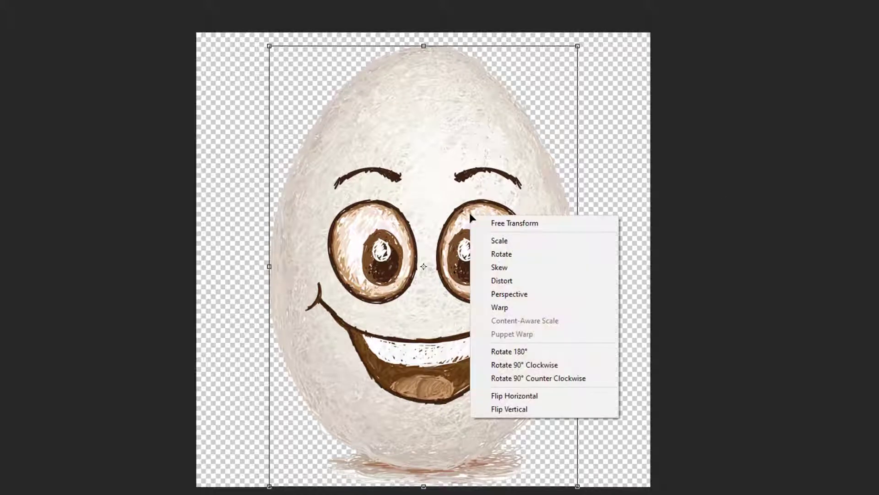
left_click(510, 352)
right_click(495, 194)
left_click(538, 326)
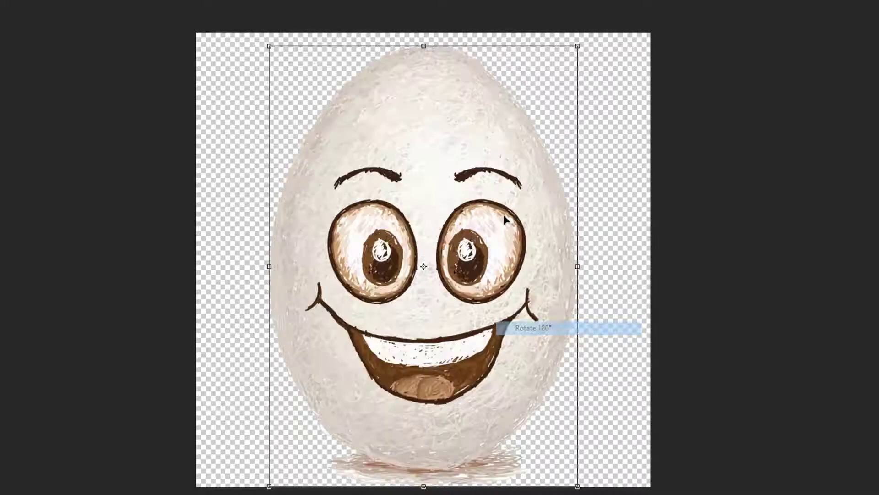
- Rotate the egg 90° clockwise and return it upright with a 90° counter-clockwise rotation
right_click(503, 215)
left_click(544, 367)
right_click(457, 159)
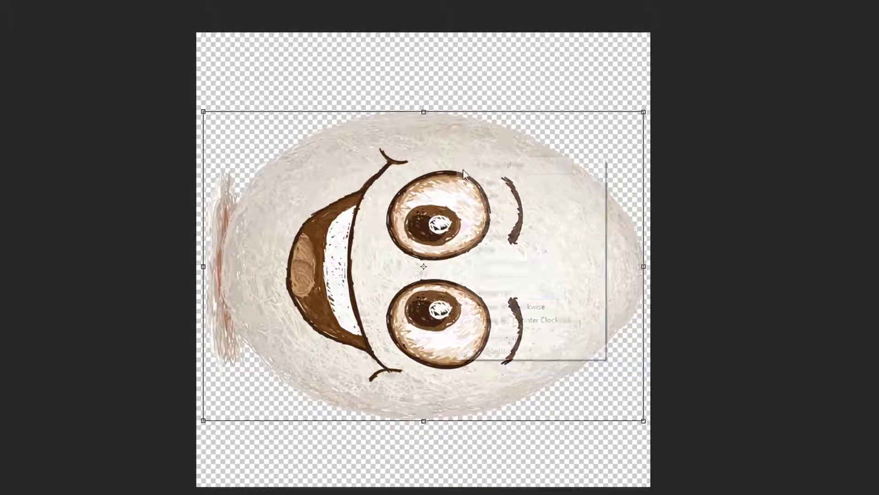
left_click(512, 320)
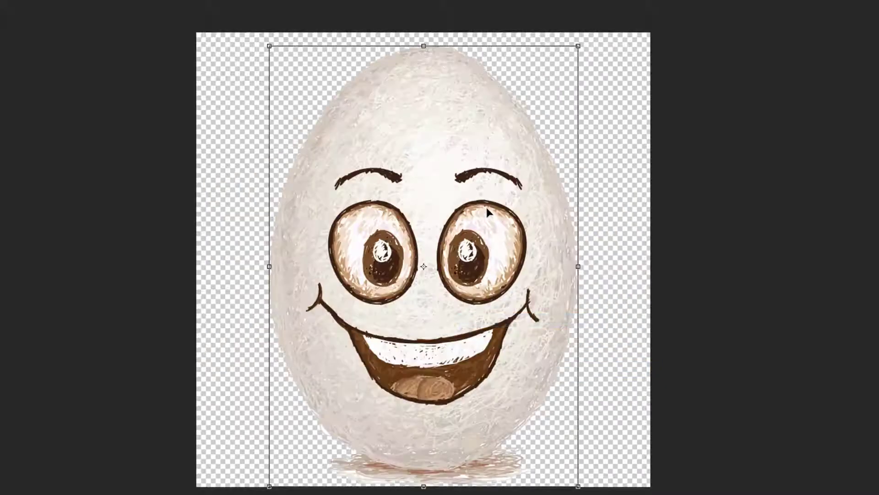
- Flip the egg horizontally and vertically, and reverse both flips
right_click(487, 207)
left_click(524, 392)
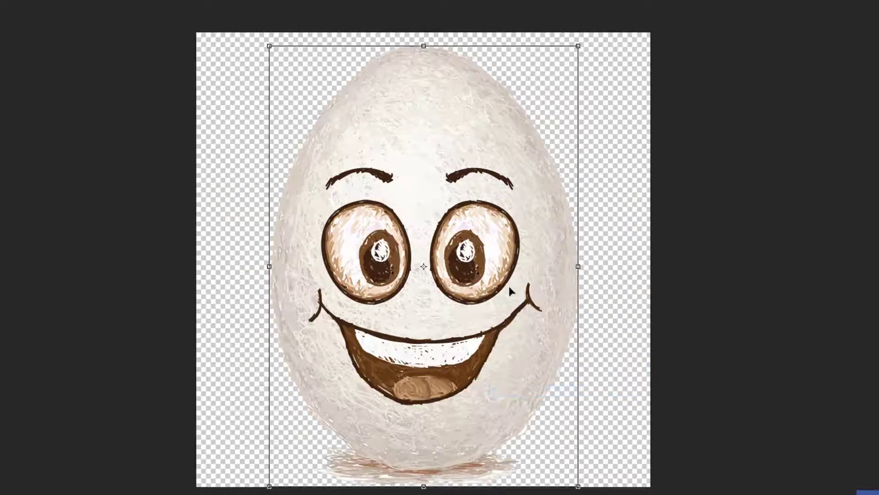
right_click(506, 213)
left_click(543, 406)
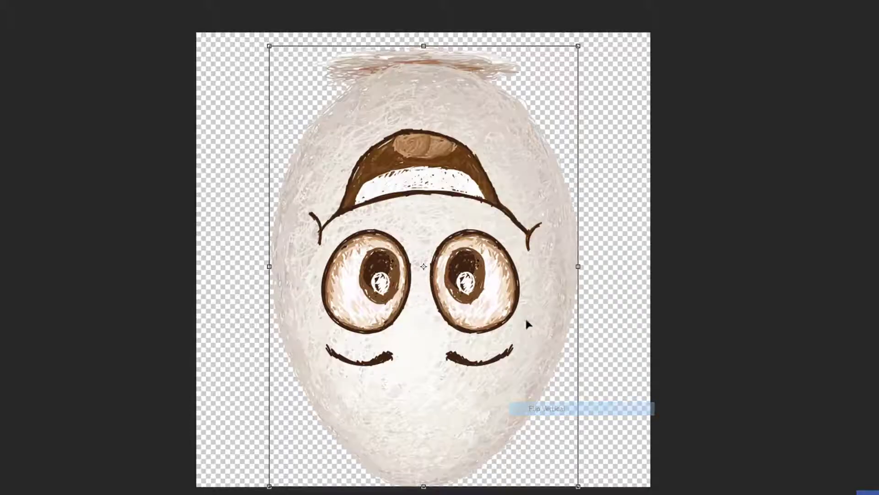
right_click(507, 230)
left_click(538, 418)
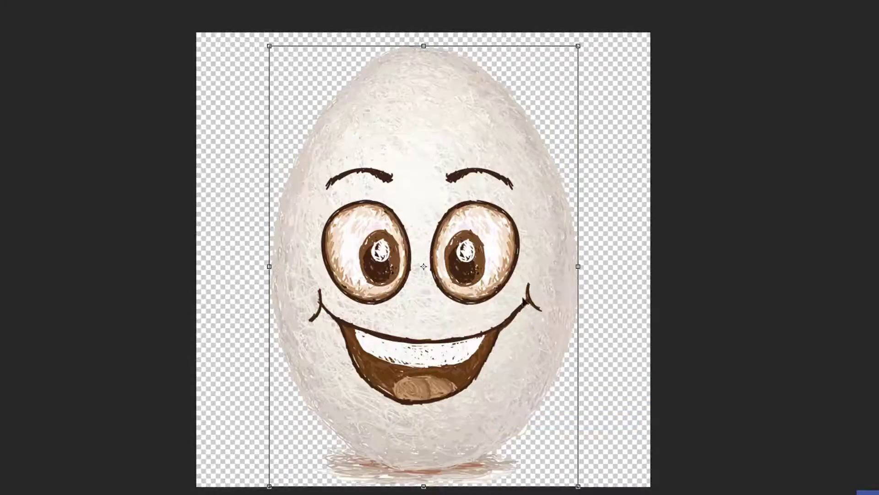
right_click(523, 297)
left_click(574, 477)
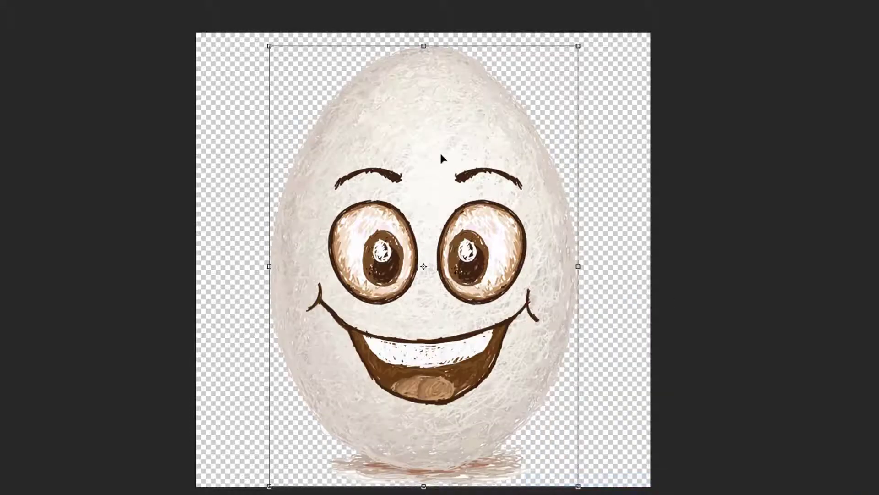
- Try rotating the egg freely around its centre and undo the rotation
right_click(441, 158)
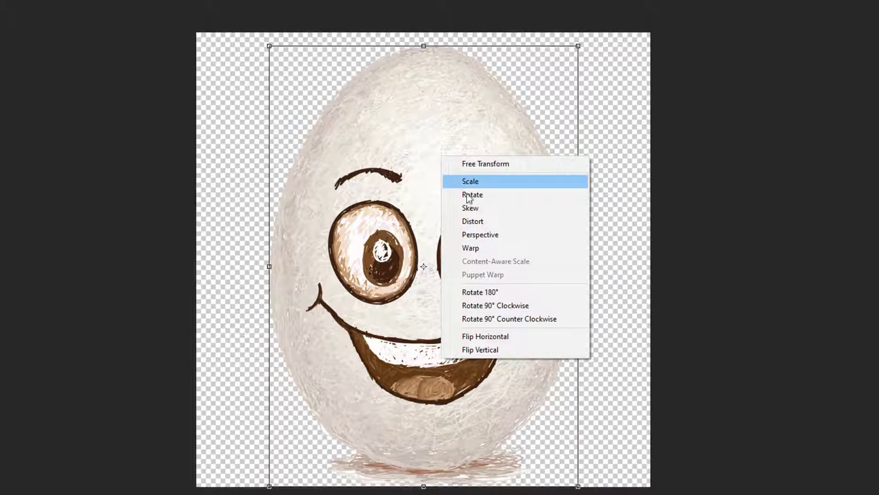
left_click(485, 194)
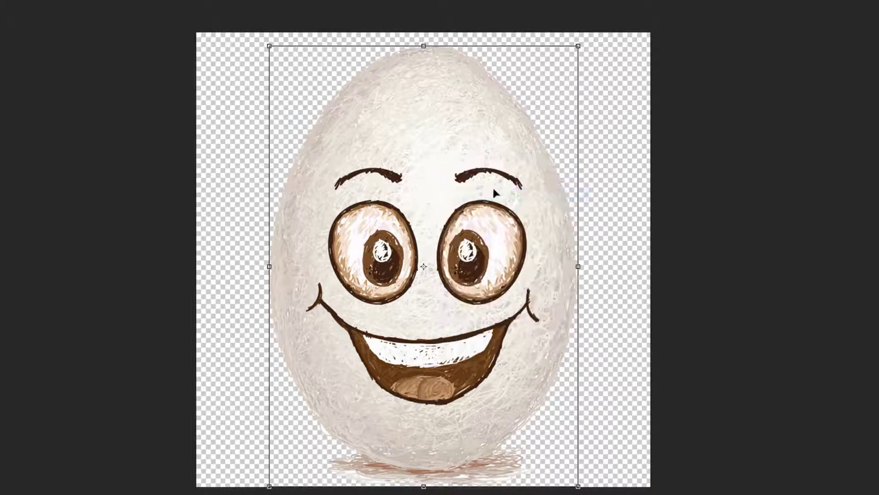
left_click_drag(642, 277, 372, 158)
key("ctrl+z")
- Warp the egg by pulling both upper corners outward beyond the canvas to widen its head
right_click(435, 141)
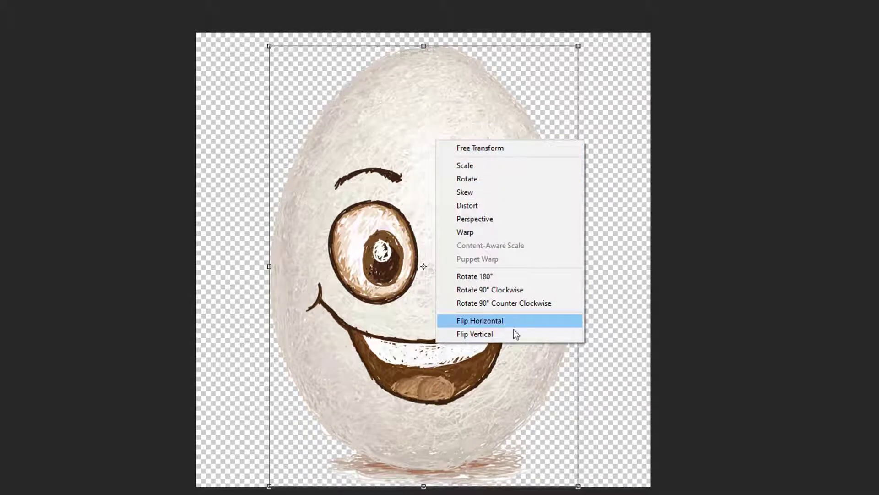
left_click(482, 232)
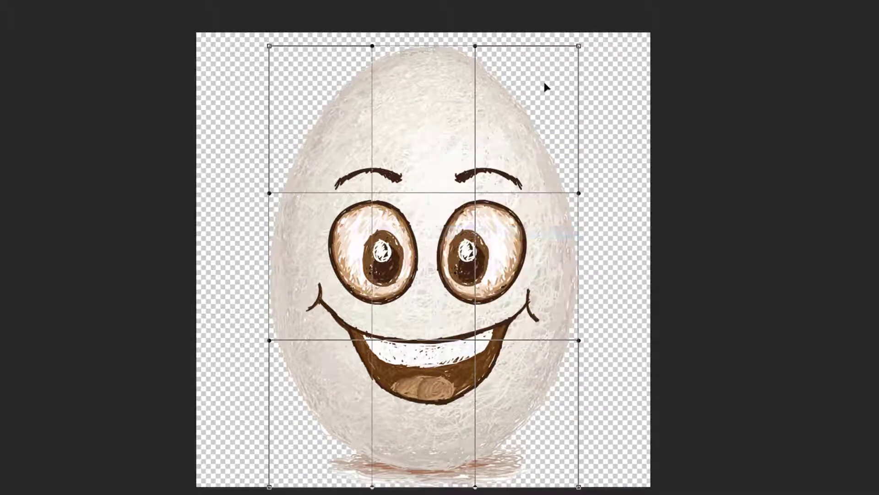
left_click_drag(578, 46, 812, 86)
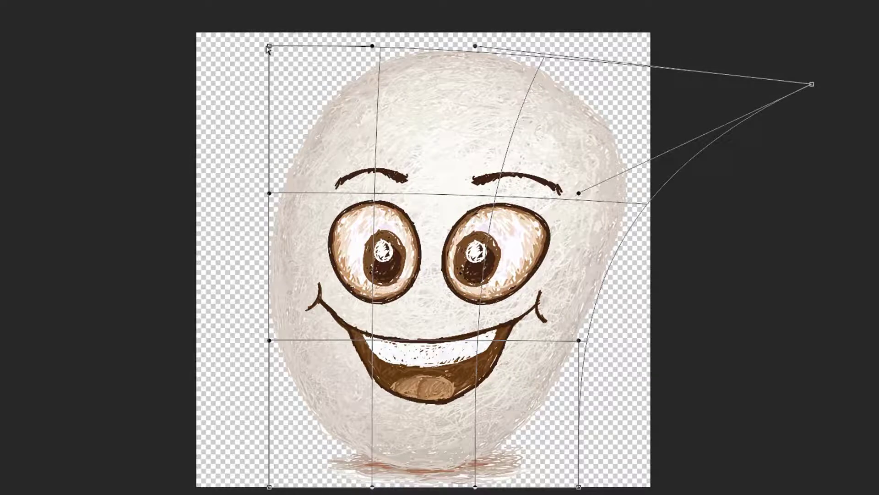
left_click_drag(270, 45, 1, 58)
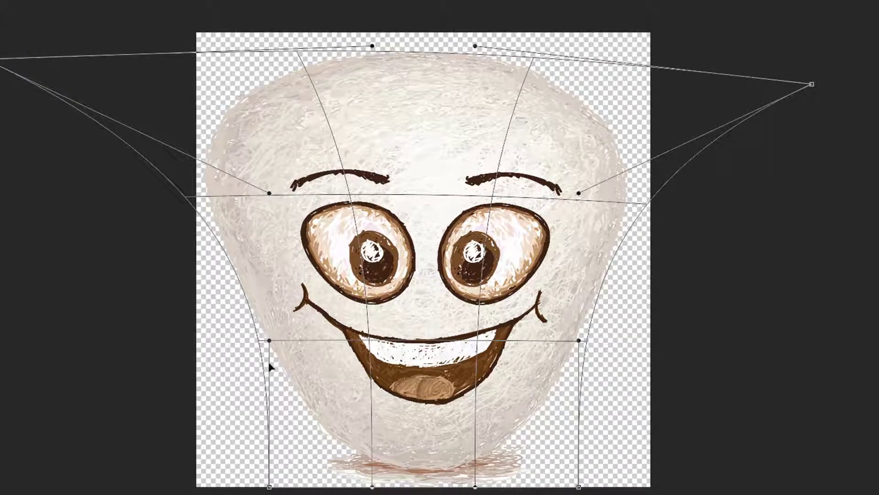
- Pull the warp's lower side handles inward to narrow the jaw, apply the warp, and compare it with the original egg
left_click_drag(270, 341, 387, 302)
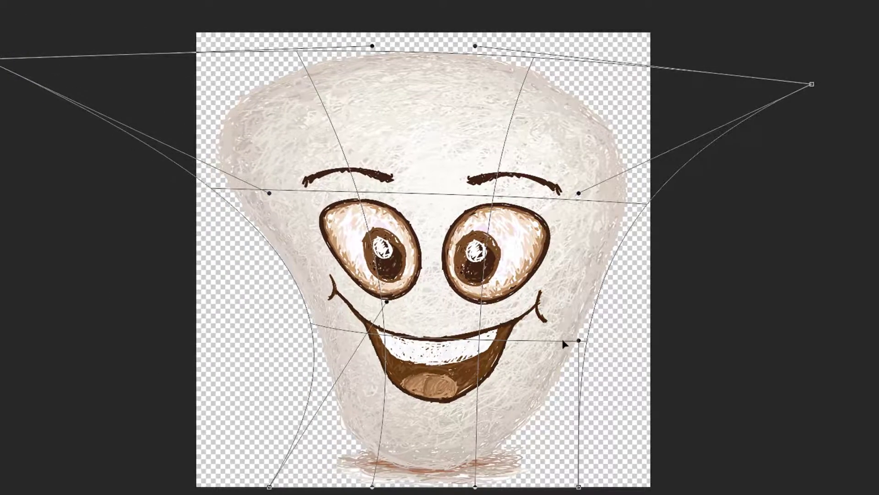
left_click_drag(579, 340, 475, 293)
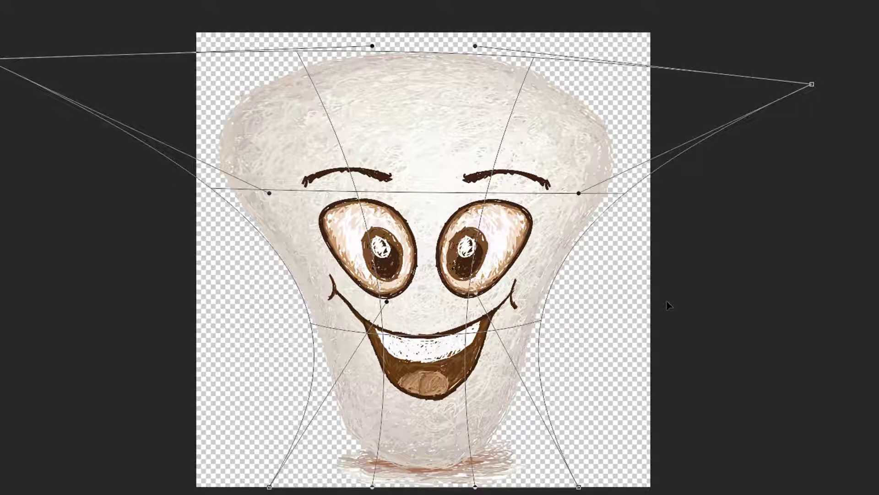
key("Return")
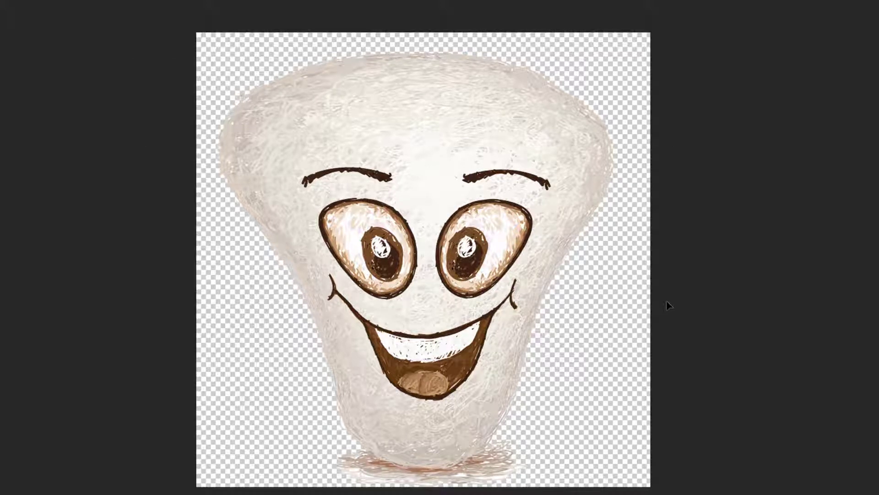
key("ctrl+z")
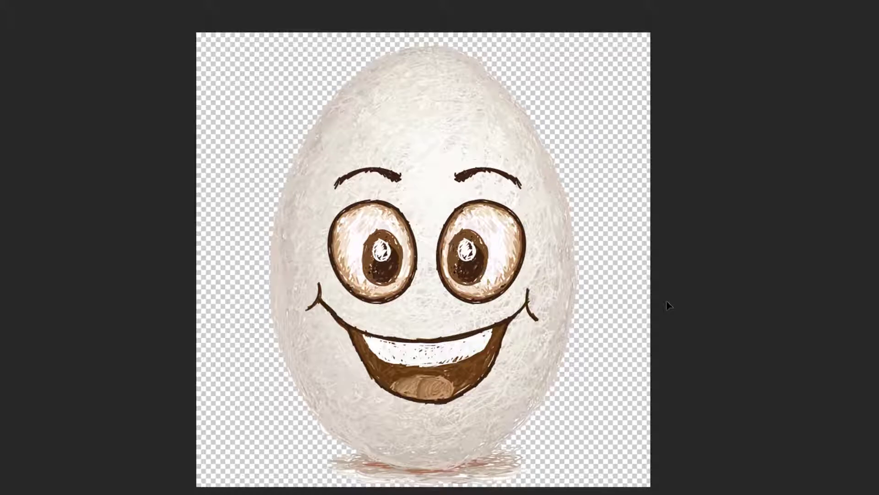
key("ctrl+z")
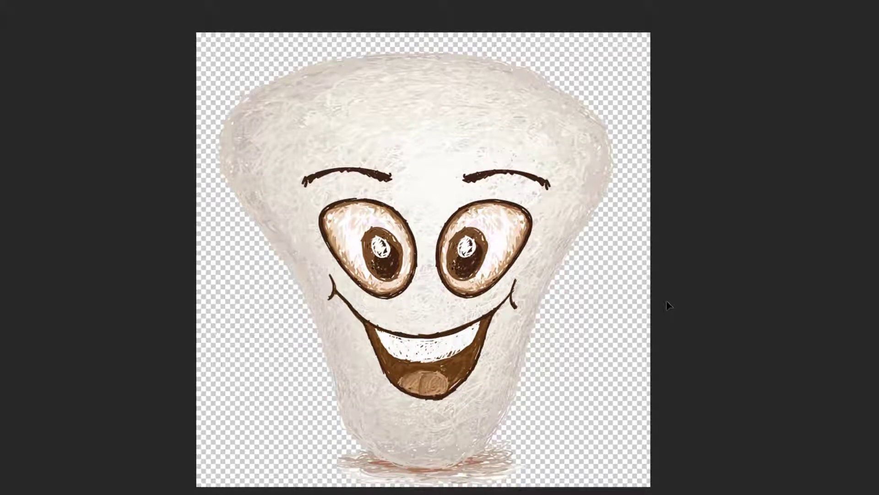
- Open the interior photo "brightness and contrast.jpg" and start a Brightness/Contrast adjustment on it
key("ctrl+z")
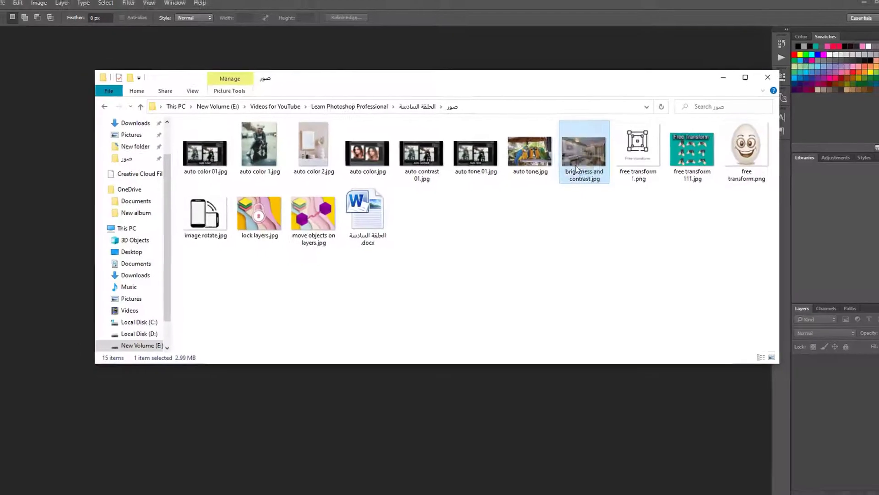
left_click_drag(584, 157, 362, 405)
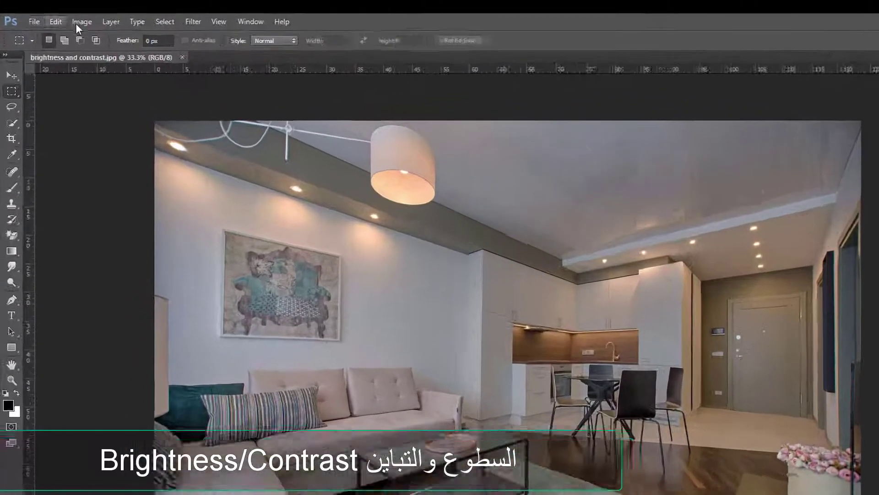
left_click(63, 18)
mouse_move(106, 58)
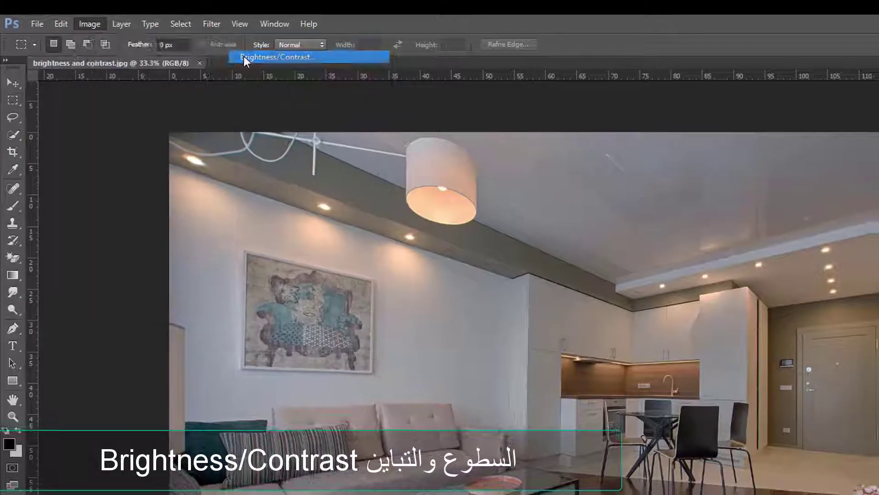
left_click(247, 59)
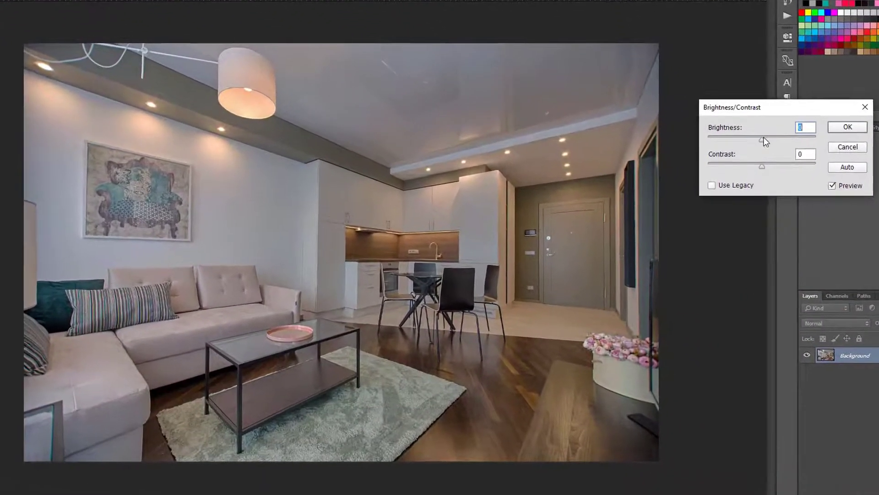
- Try a brightness of 97 with a contrast of 55 on the room photo, and push the brightness further
left_click_drag(755, 177, 761, 176)
left_click_drag(771, 139, 797, 140)
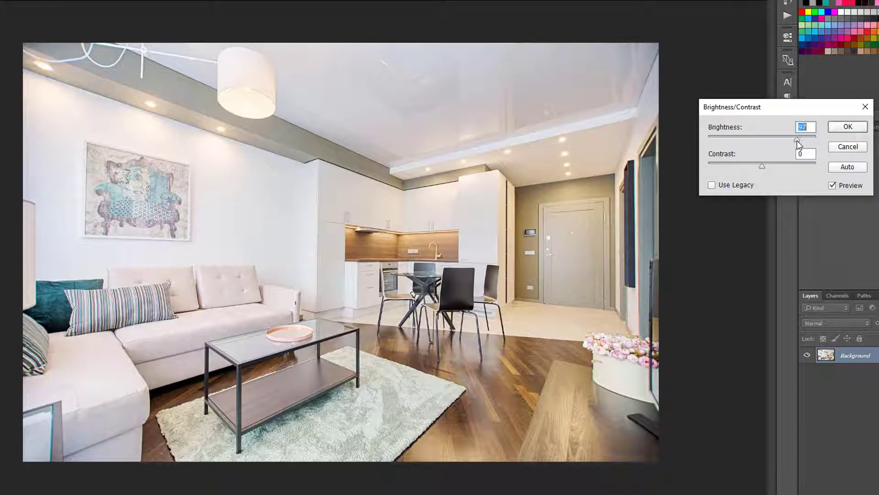
left_click_drag(762, 166, 782, 168)
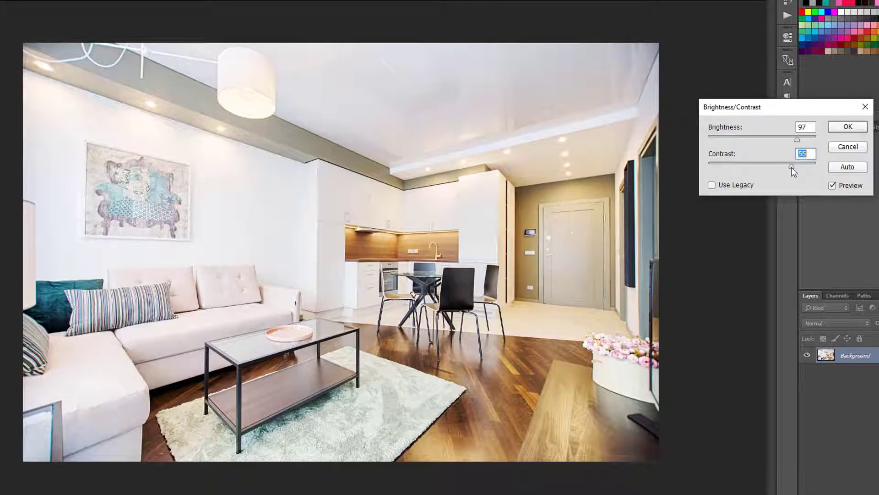
left_click(809, 137)
- Reset both the brightness and the contrast to 0
double_click(807, 129)
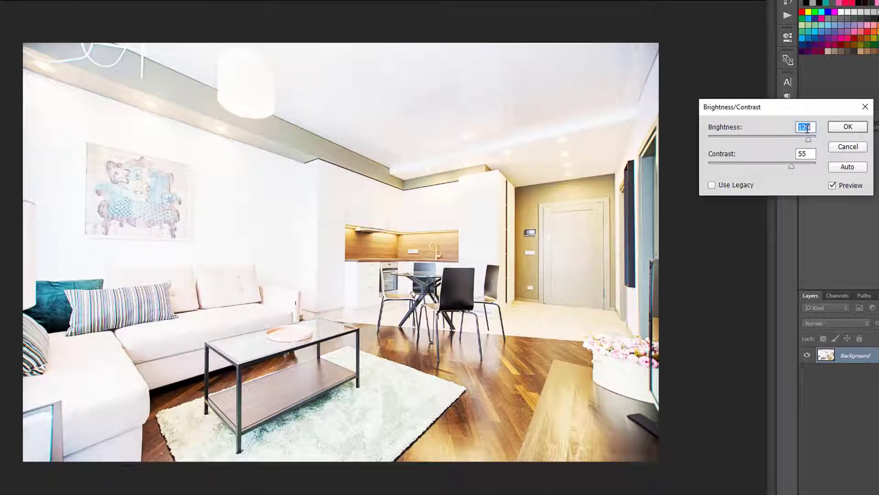
type("0")
double_click(798, 155)
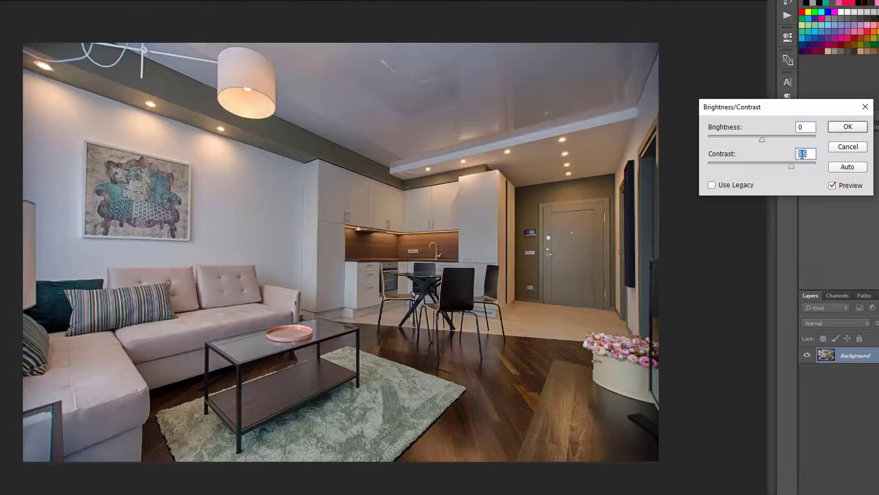
type("0")
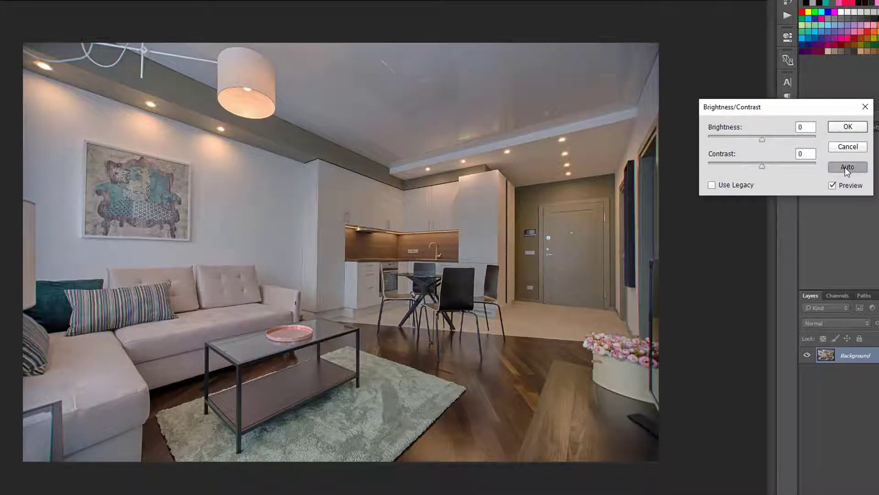
- Use the automatic brightness and contrast values, raise the brightness to about 88, and apply the adjustment
left_click(845, 166)
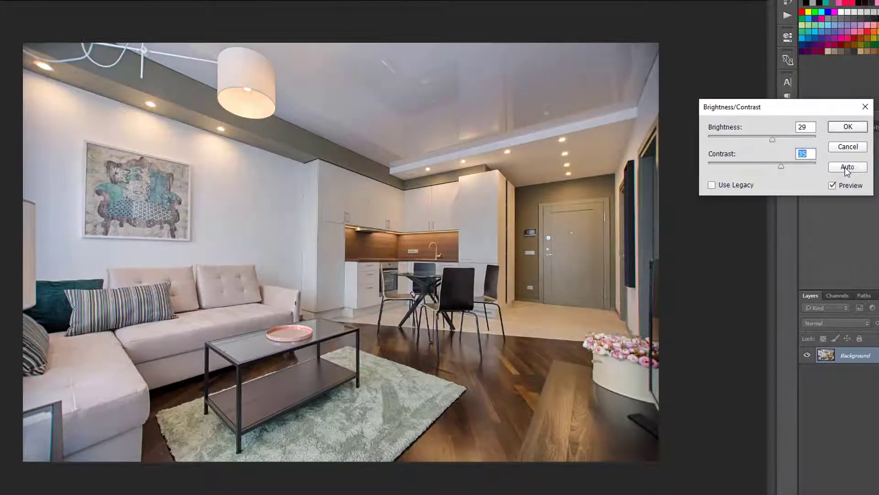
left_click_drag(776, 144, 793, 140)
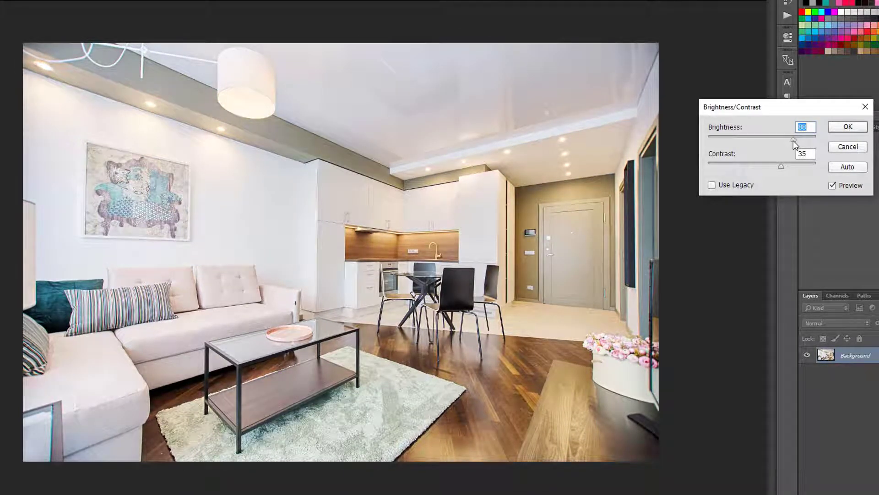
left_click(857, 128)
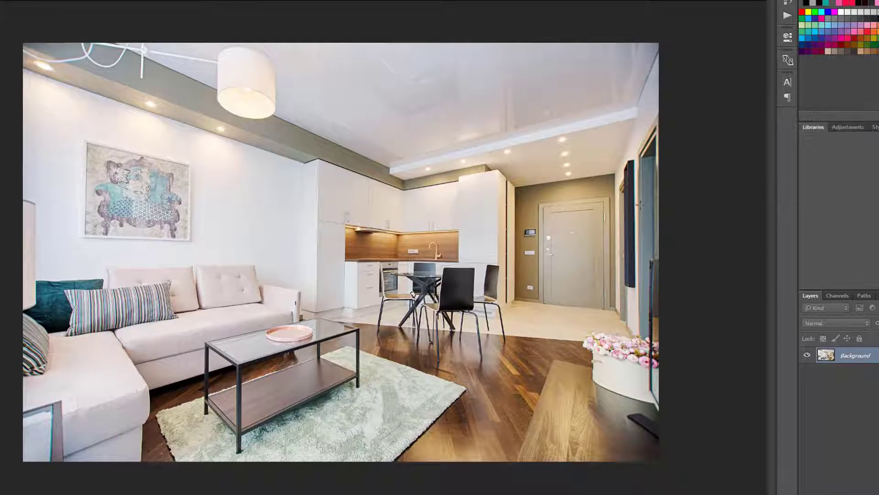
- Compare the room photo before and after the adjustment by repeatedly undoing and redoing it
key("ctrl+z")
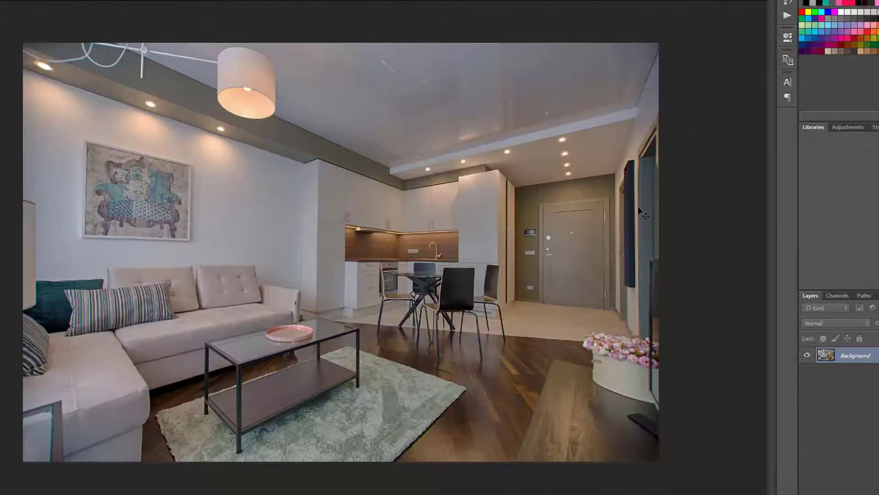
key("ctrl+z")
key("ctrl+z")
key("ctrl+z")
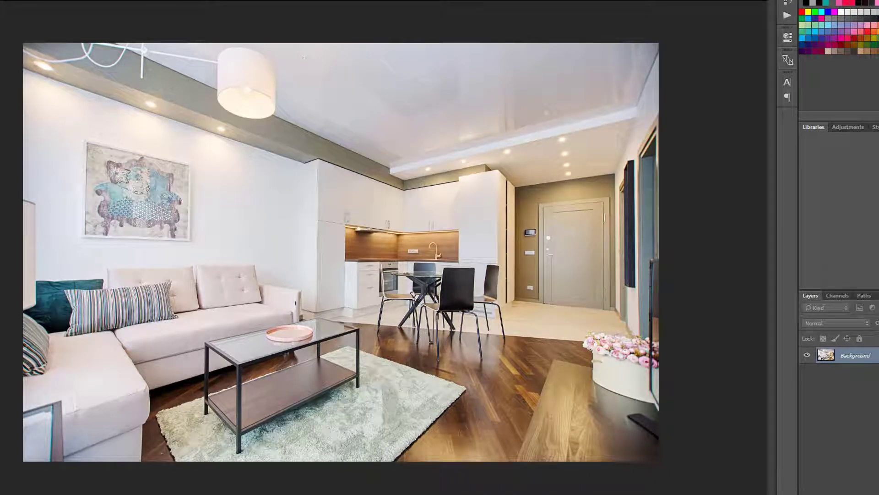
- Close the room photo without saving and open "lock layers.jpg" from the image folder
key("ctrl+w")
left_click(409, 165)
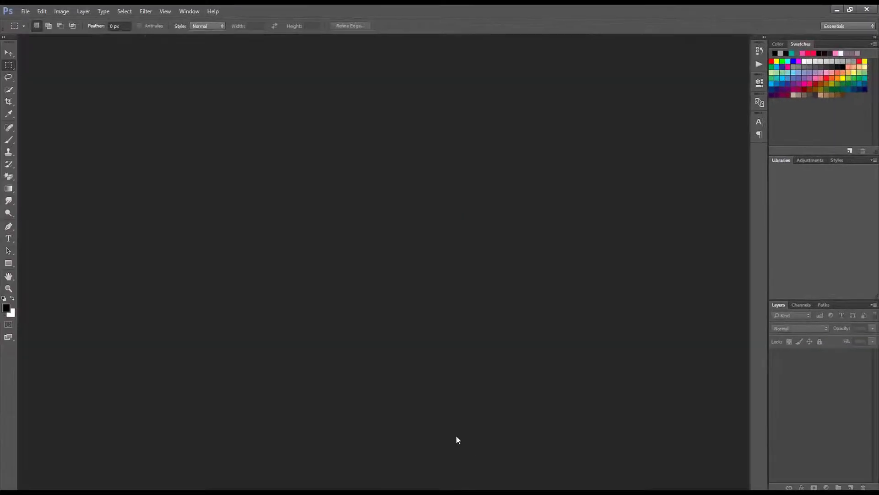
key("alt+Tab")
left_click_drag(271, 211, 340, 374)
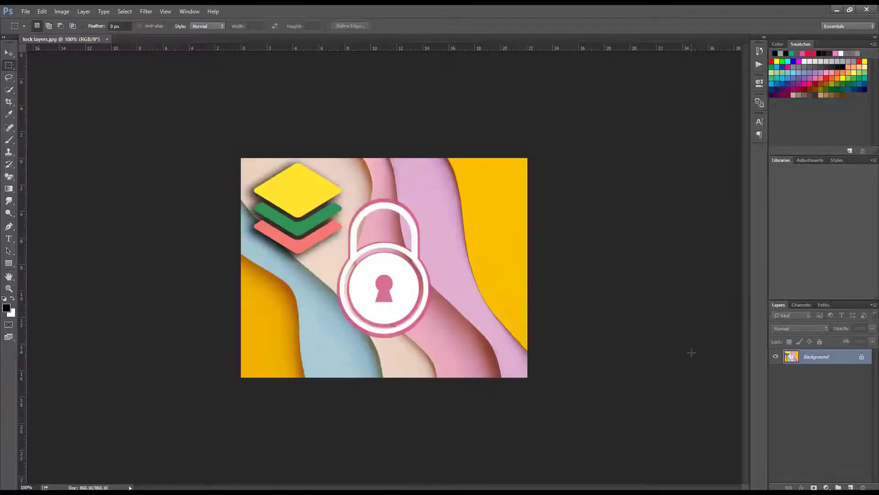
- Unlock the Background layer of the padlock image, then fully lock the layer again
left_click(863, 357)
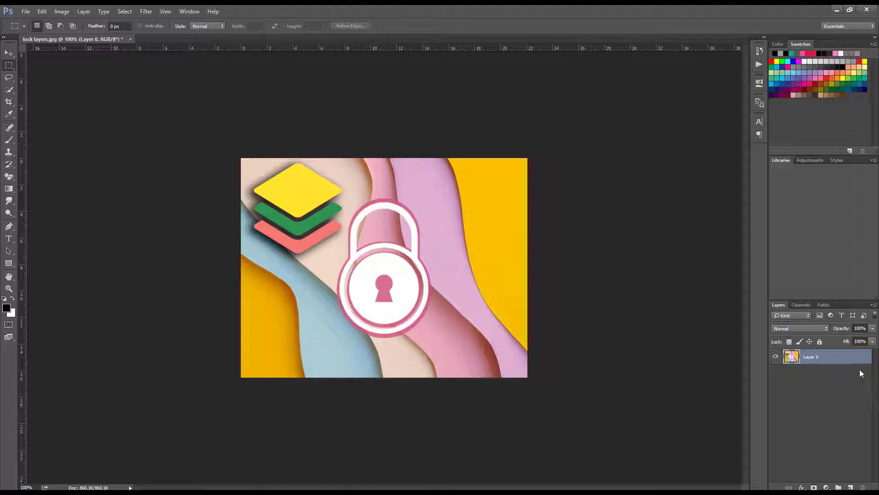
left_click(820, 342)
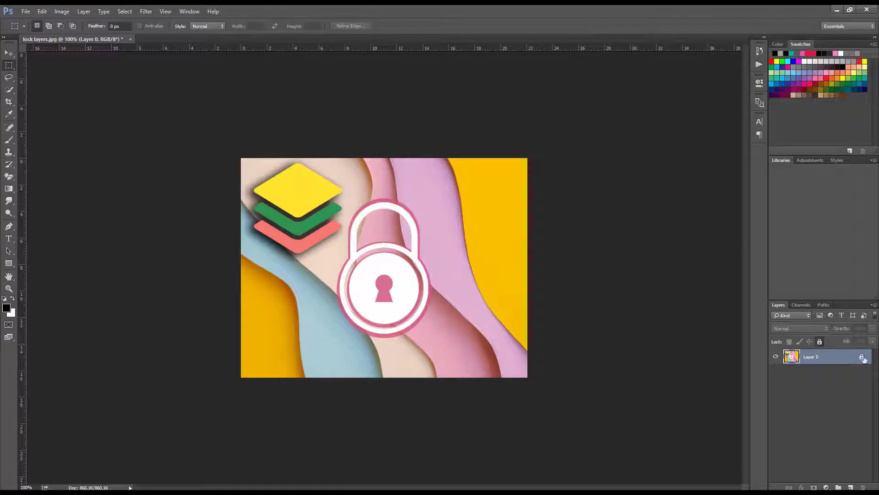
left_click(819, 341)
- Try to shift the locked padlock layer with the Move tool
key("v")
left_click(498, 325)
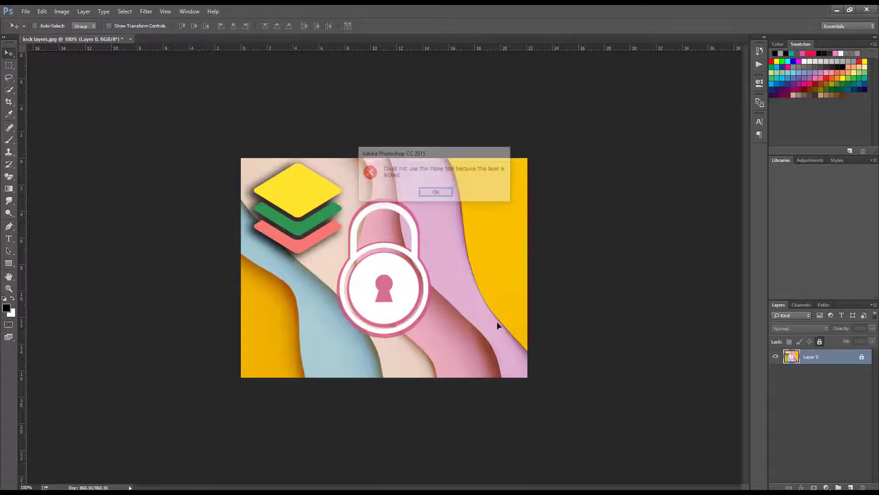
left_click(436, 192)
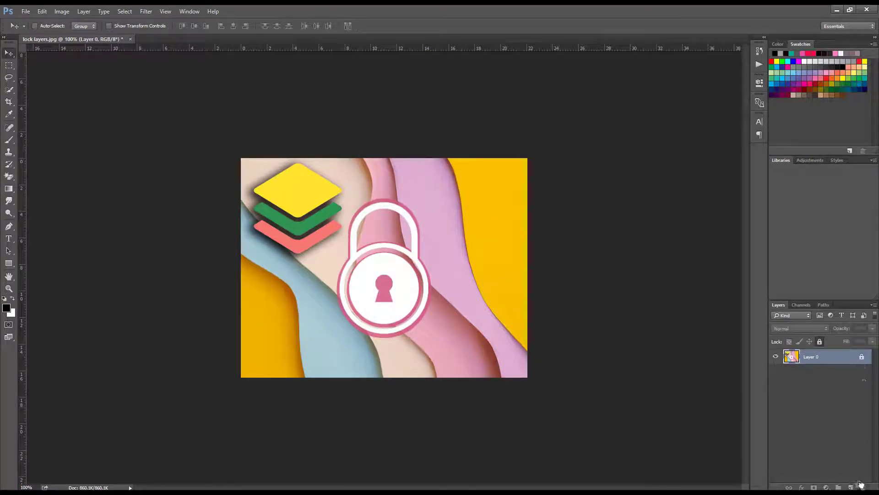
- Remove the lock from the padlock layer, try moving the layer, and undo the move
left_click_drag(861, 485, 862, 486)
left_click_drag(401, 255, 433, 260)
key("ctrl+z")
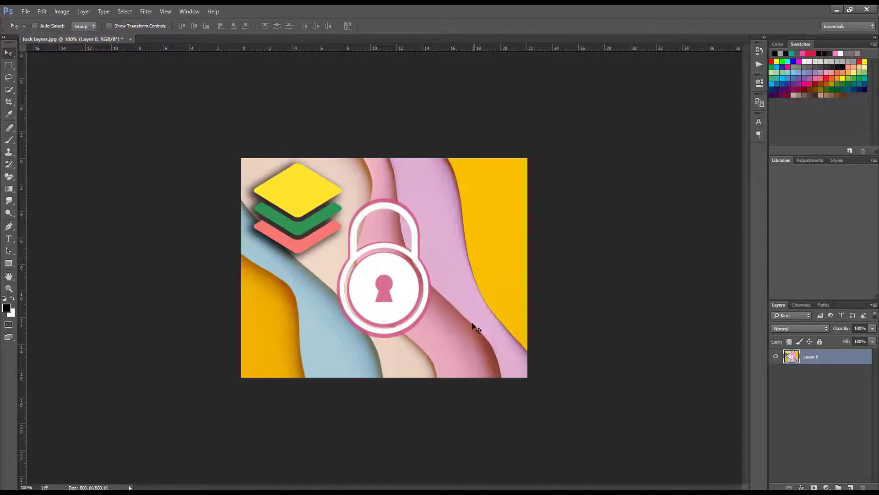
- Open "move objects on layers.jpg" as a second document tab and unlock its Background layer
key("alt+Tab")
left_click_drag(320, 213, 210, 37)
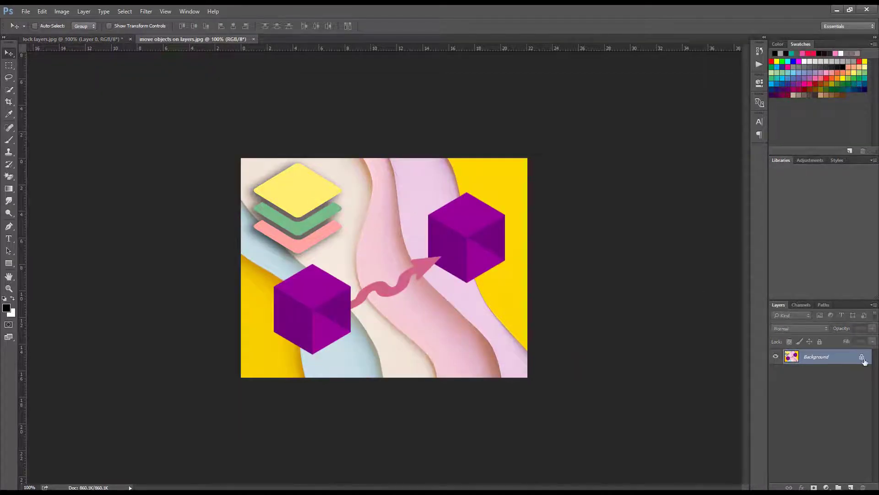
left_click(862, 358)
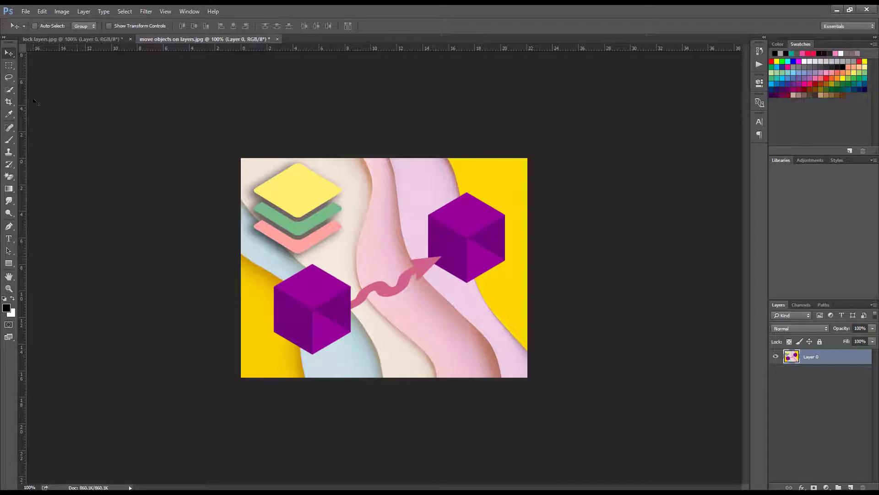
- Copy the upper-right purple cube, selected with a rectangular marquee, into "lock layers.jpg" and place it to the right of the padlock
left_click(10, 66)
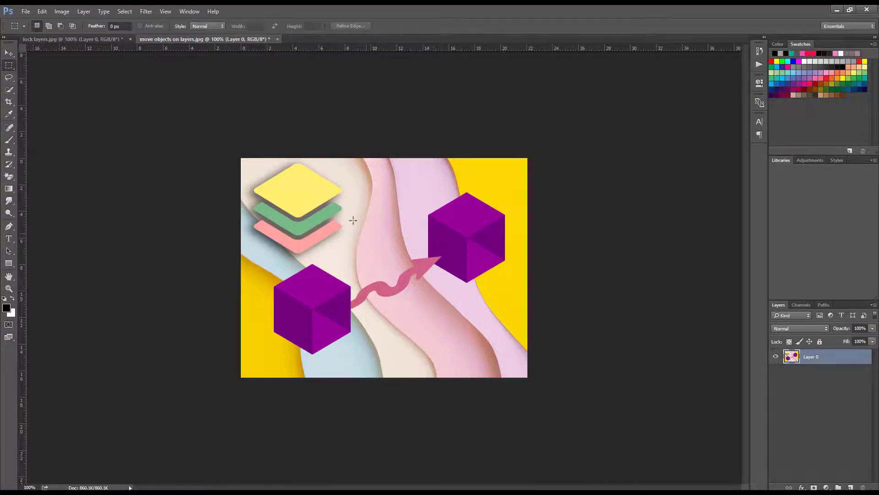
left_click_drag(422, 183, 518, 292)
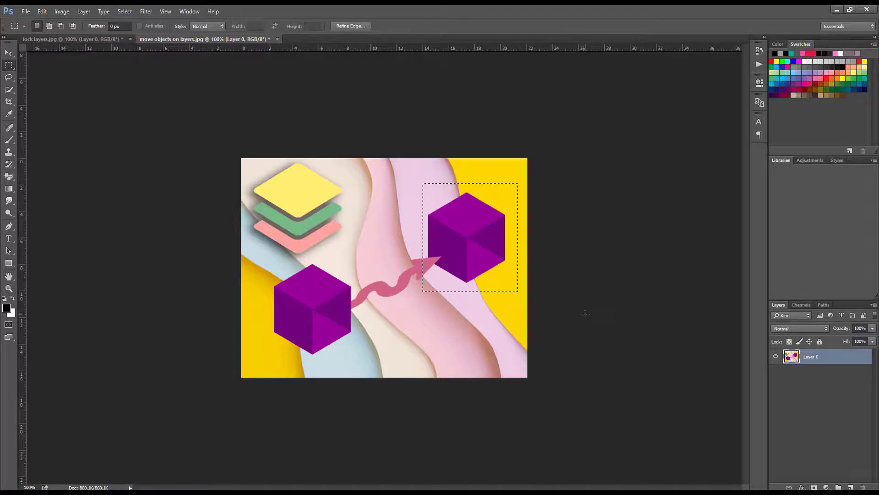
left_click(9, 53)
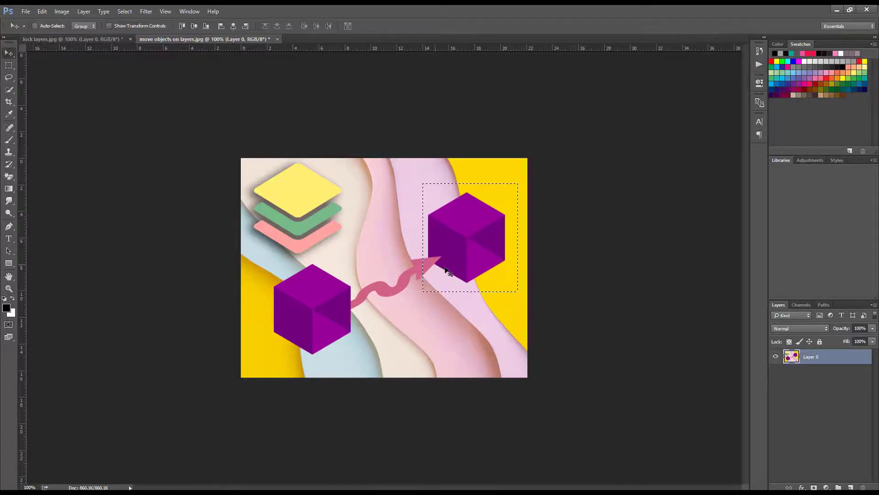
left_click_drag(464, 255, 113, 42)
left_click_drag(141, 81, 359, 258)
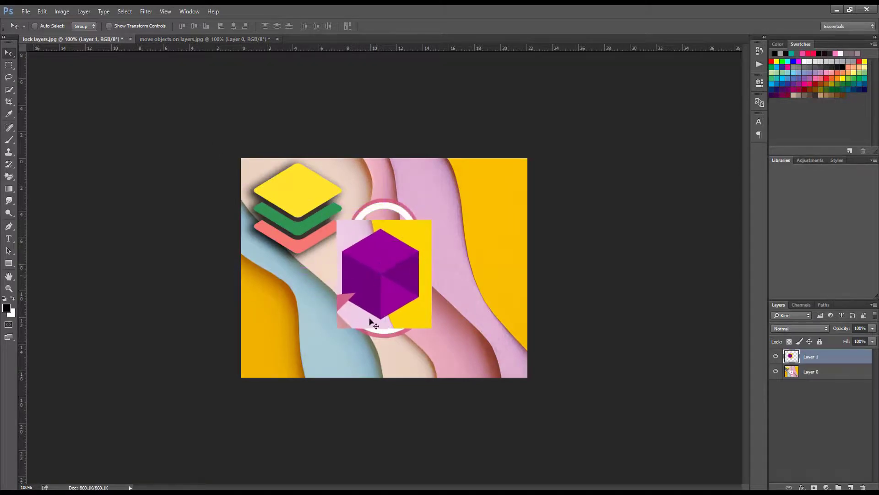
left_click_drag(381, 297, 484, 265)
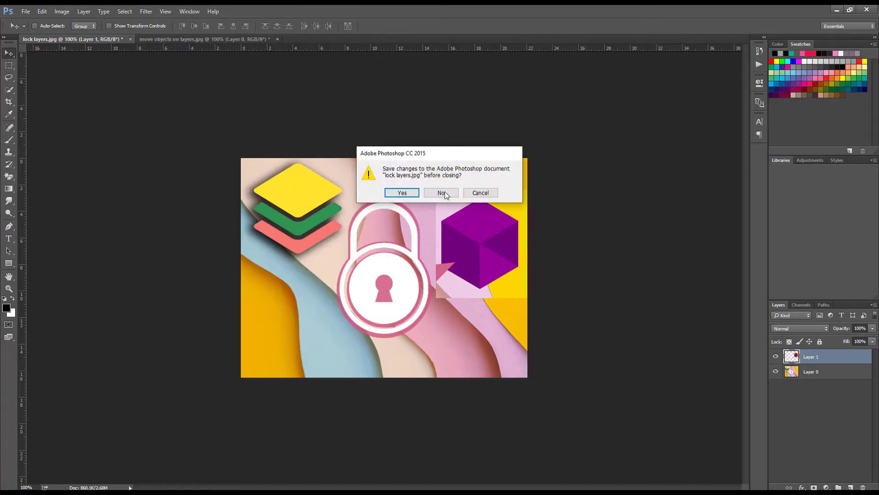
- Close "lock layers.jpg" and "move objects on layers.jpg" without saving either document
left_click(444, 192)
left_click(160, 39)
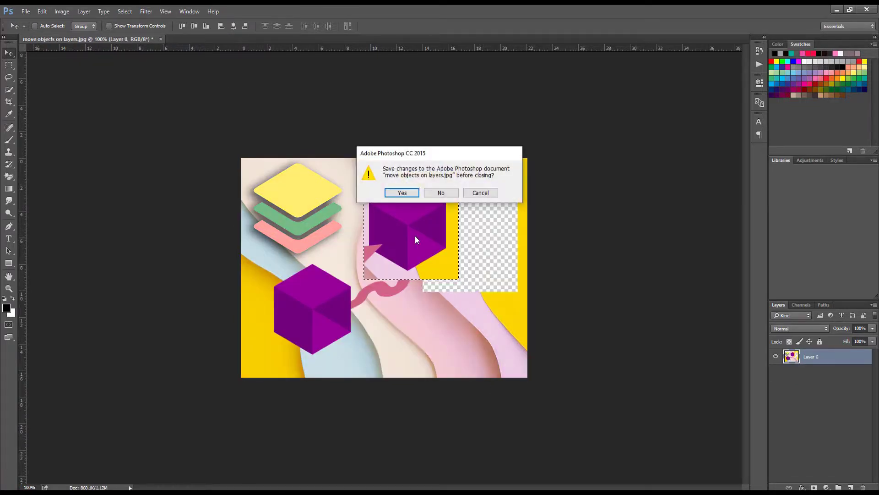
left_click(444, 191)
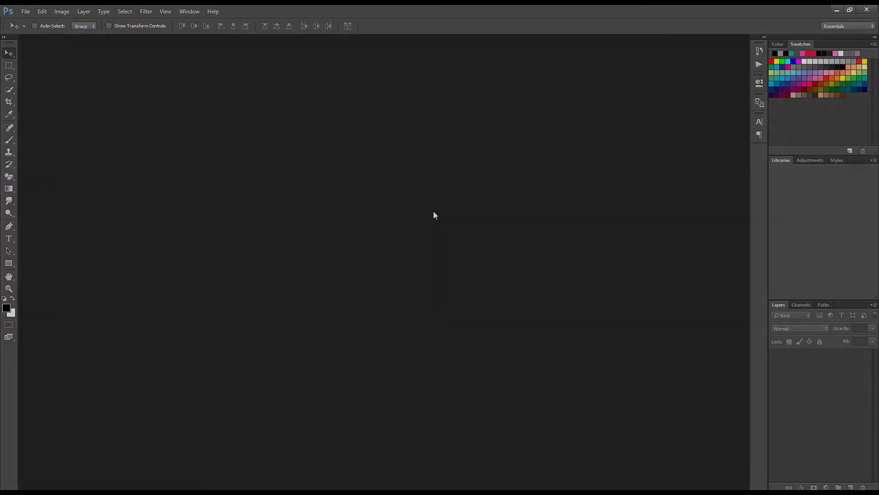